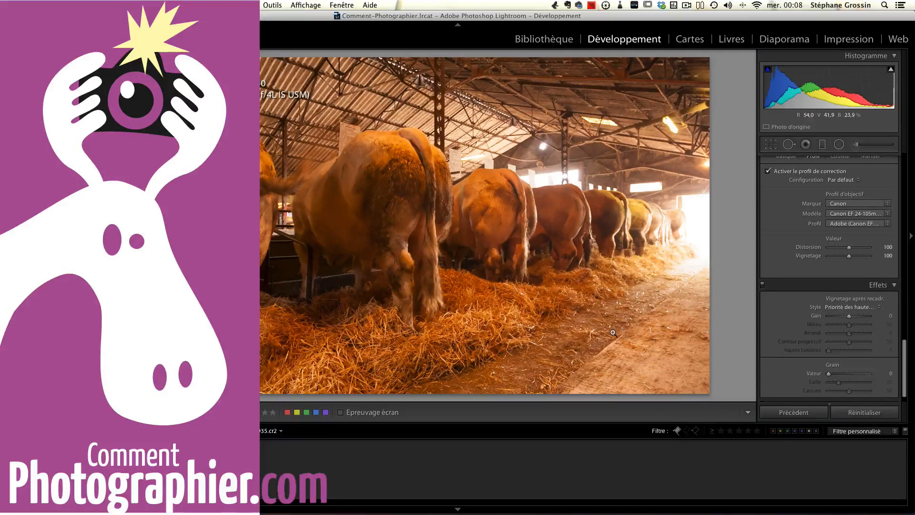
Create a virtual copy of the cattle barn photo, compare it with the original, and return to the original _MG_5935.cr2
key(super+apostrophe)
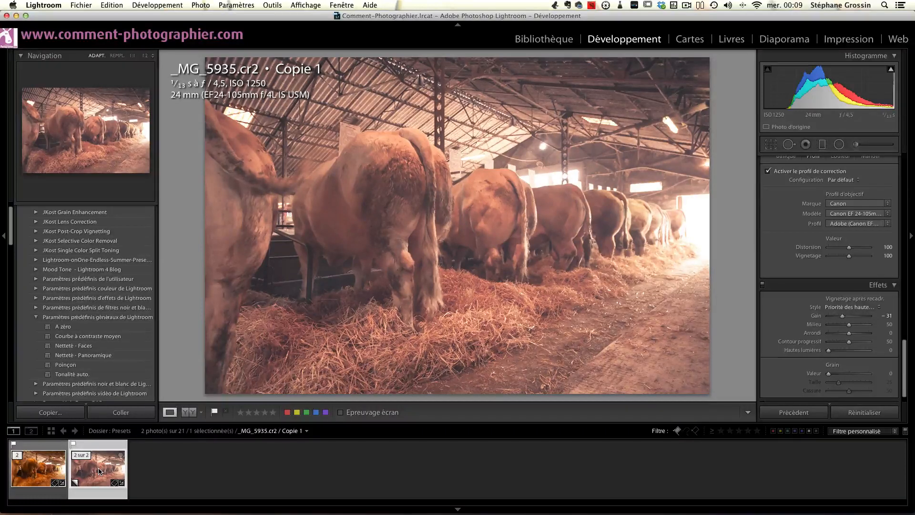
click(37, 473)
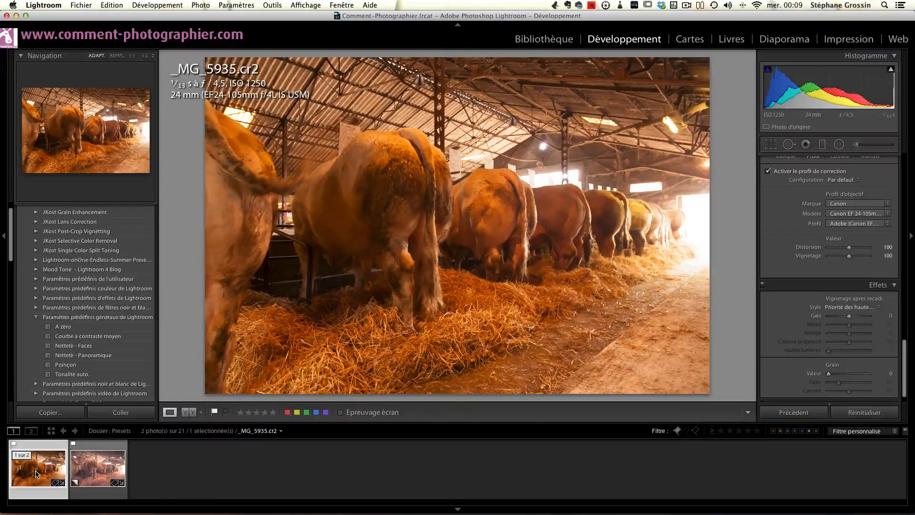
click(83, 473)
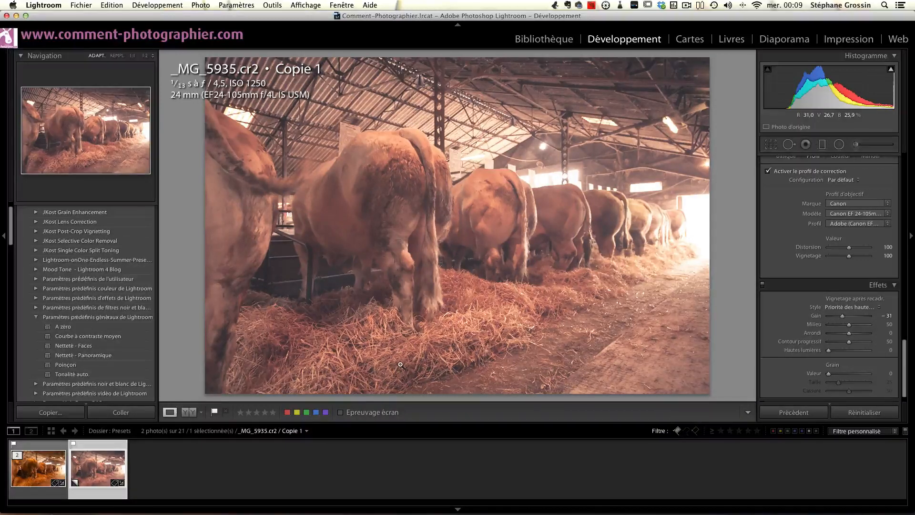
click(40, 483)
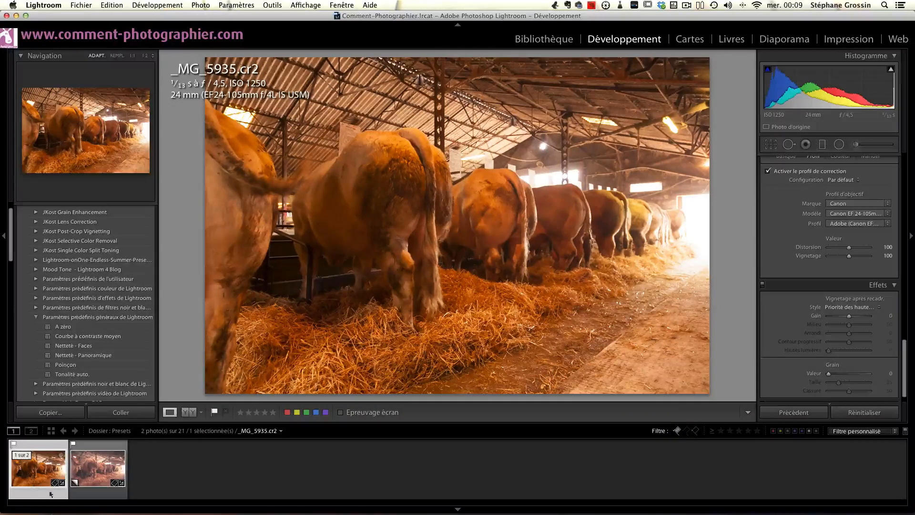
Set the white balance of the original photo to a temperature of 5800 and a tint of +15
scroll(827, 229, up, 15)
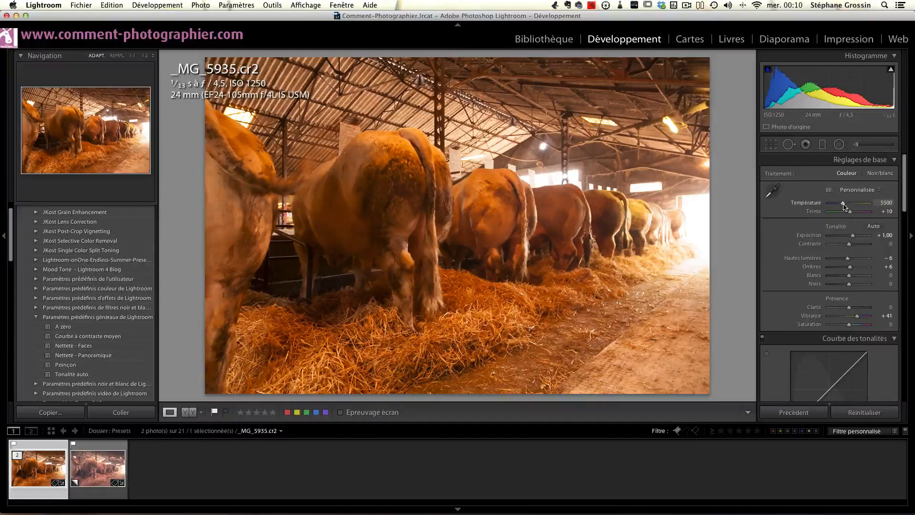
click(884, 203)
text(5800)
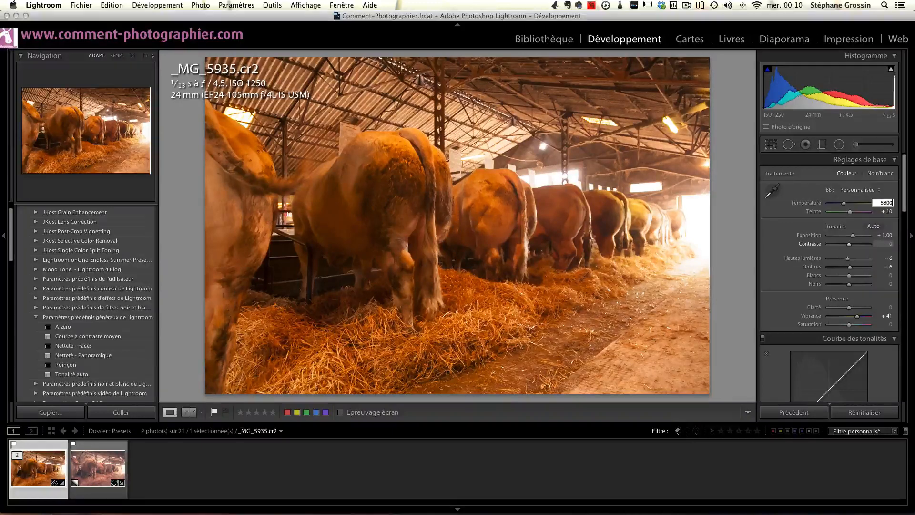
key(Return)
drag(853, 216, 854, 215)
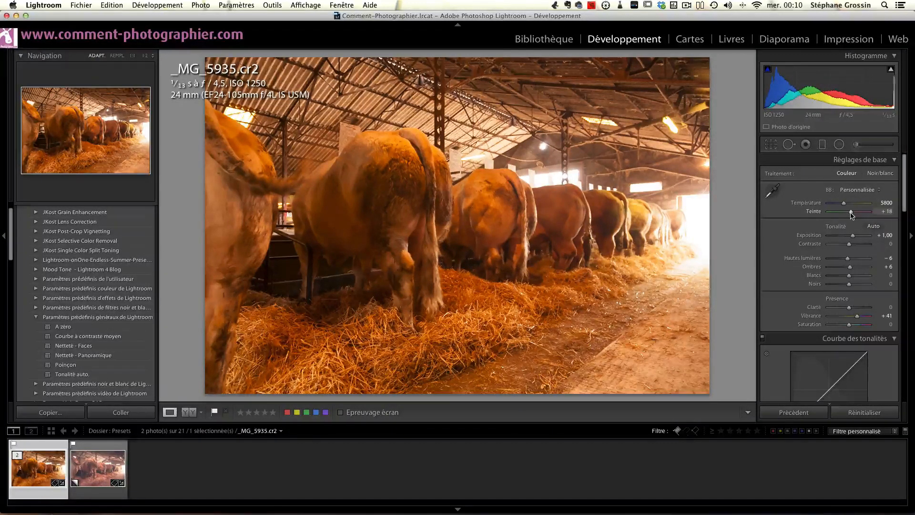
click(886, 212)
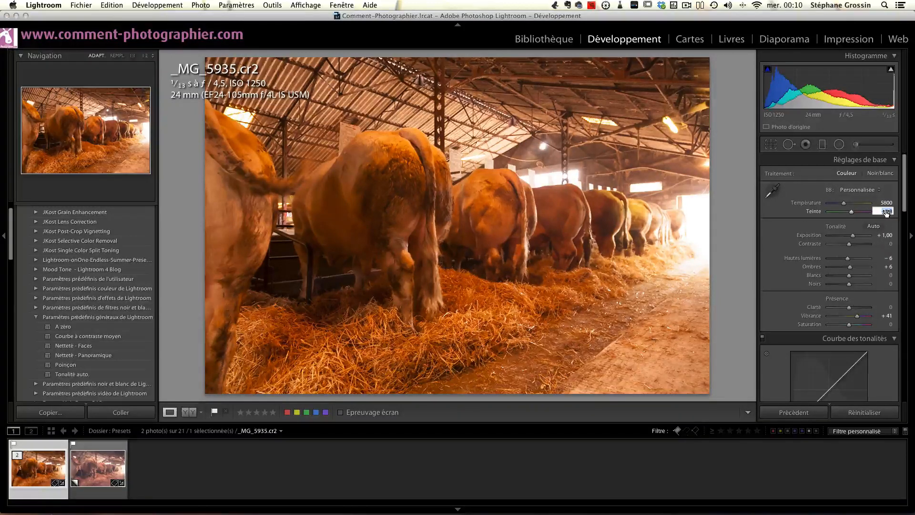
text(15)
key(Return)
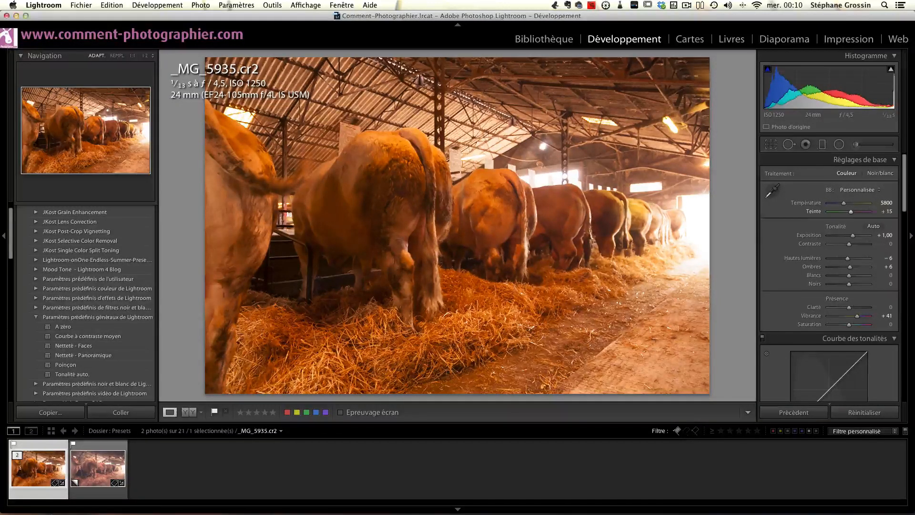
Reset the highlights (Hautes lumières) in the basic adjustments and set them to -20
double_click(850, 259)
click(883, 258)
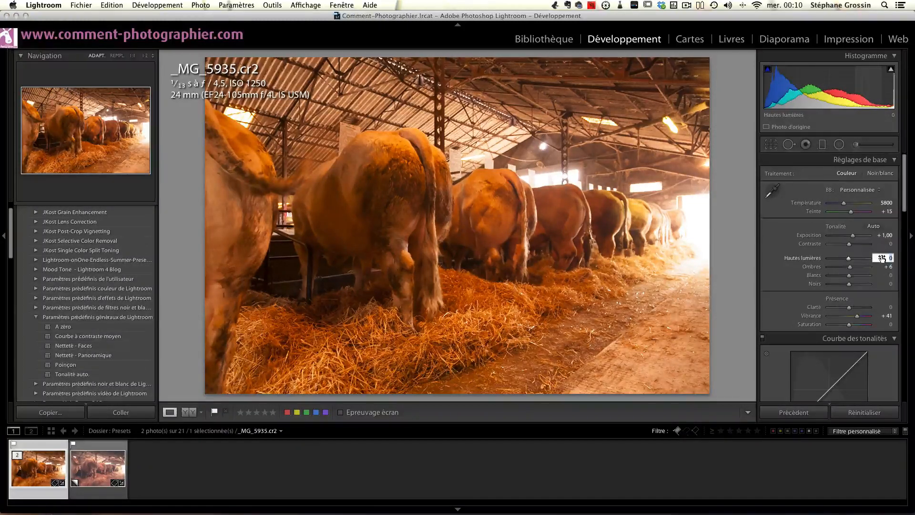
text(-20)
key(Return)
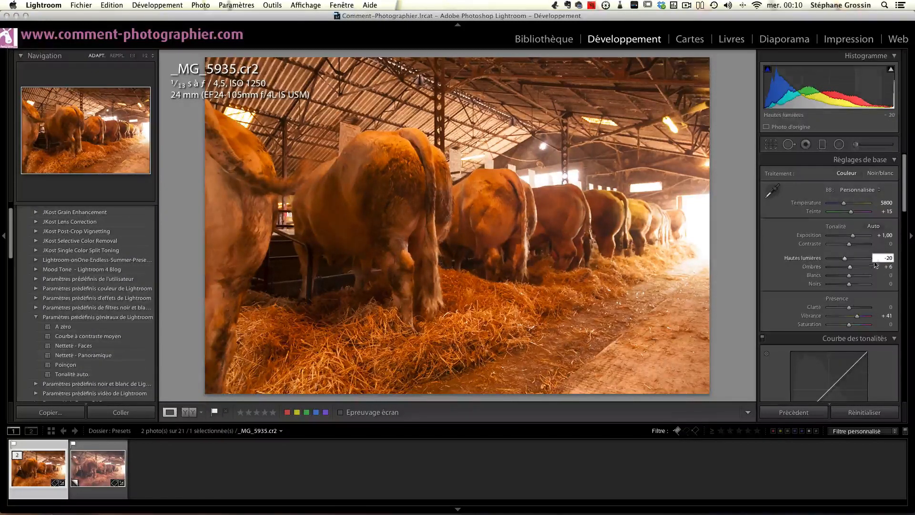
Try a strong darkening of the shadows (Ombres), and set them to +10
click(888, 267)
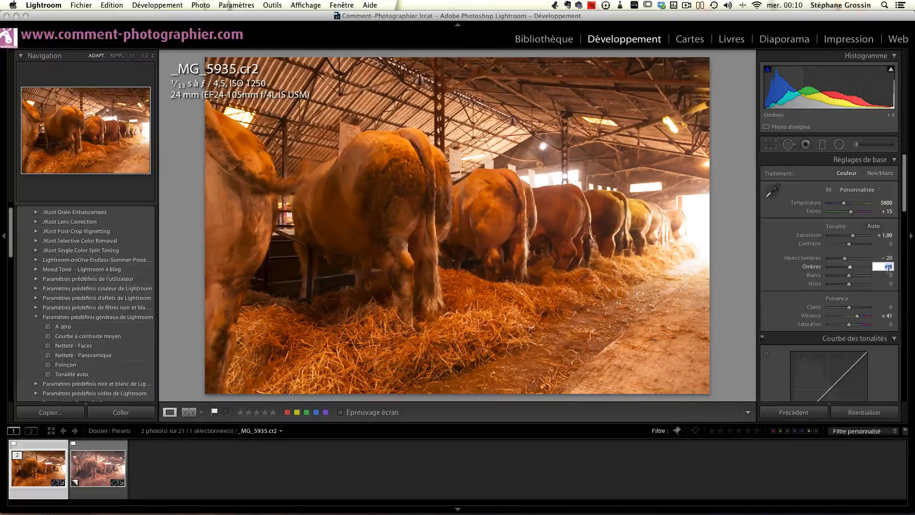
text(10)
click(832, 268)
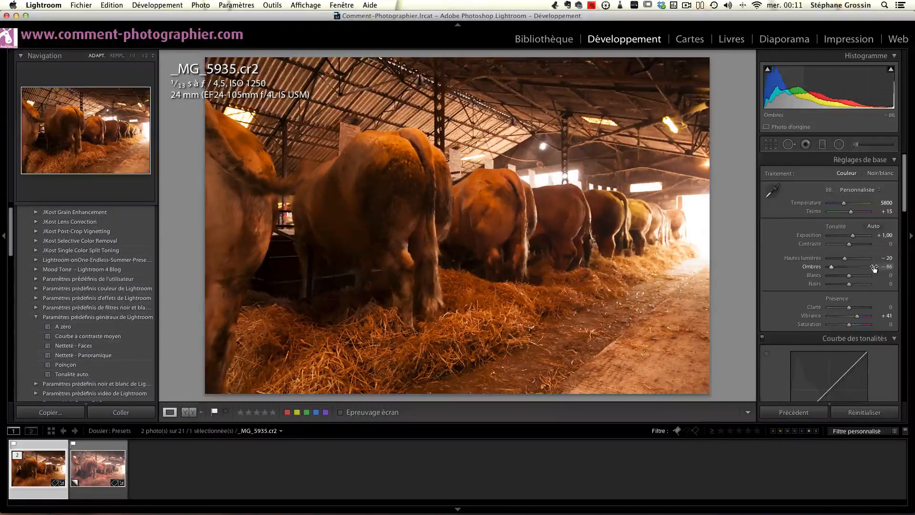
click(887, 267)
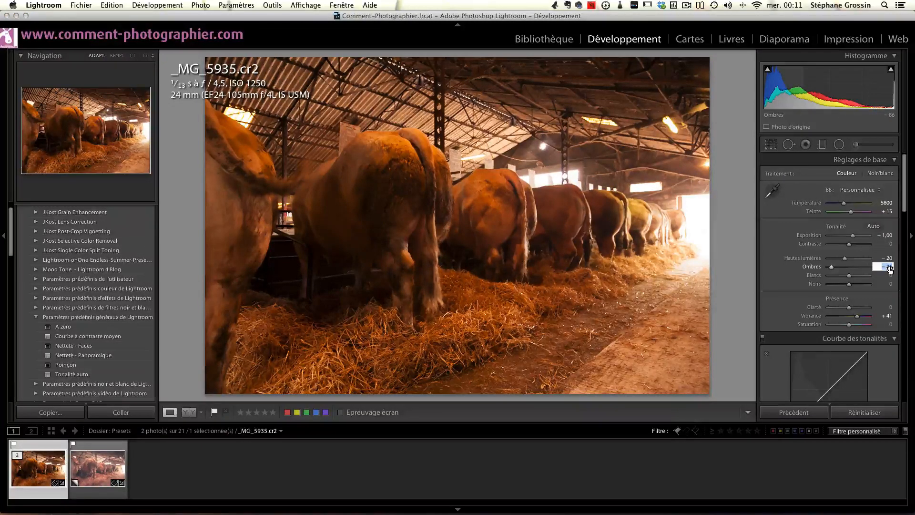
text(10)
key(Return)
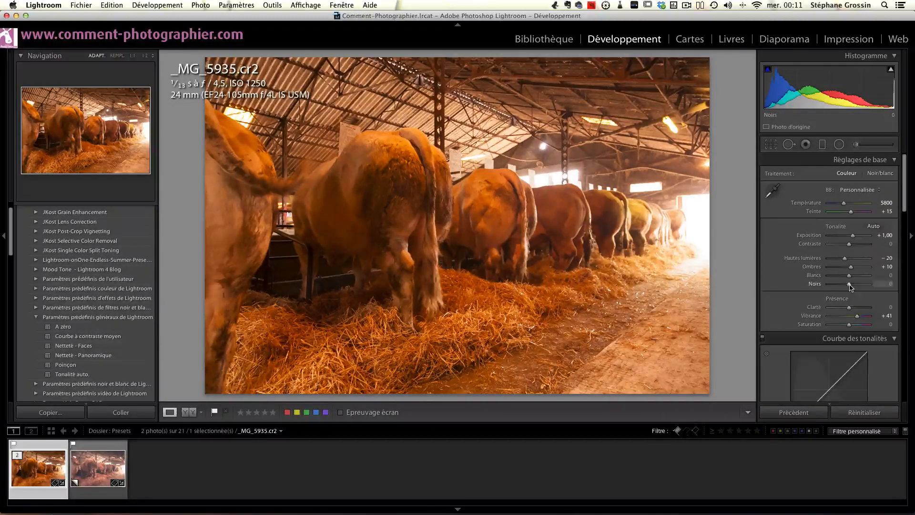
Set the blacks (Noirs) in the basic tone adjustments to +10
click(892, 284)
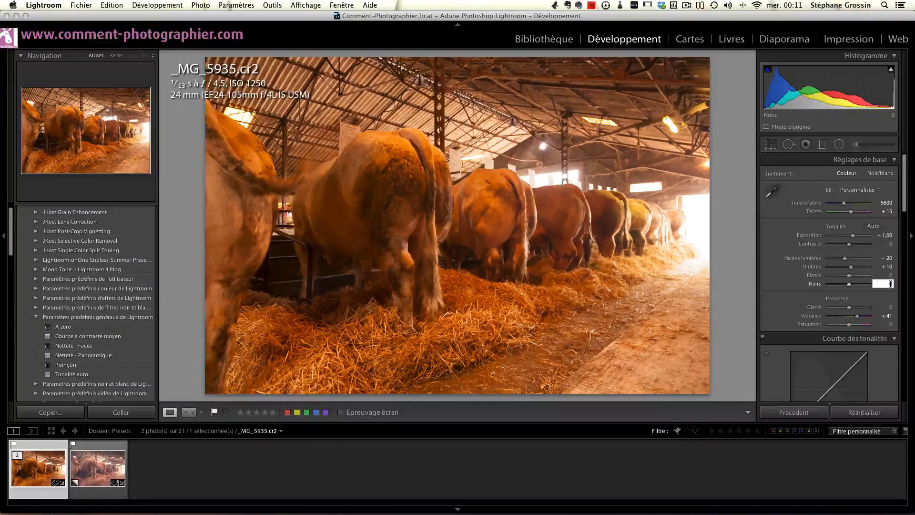
text(10)
key(Return)
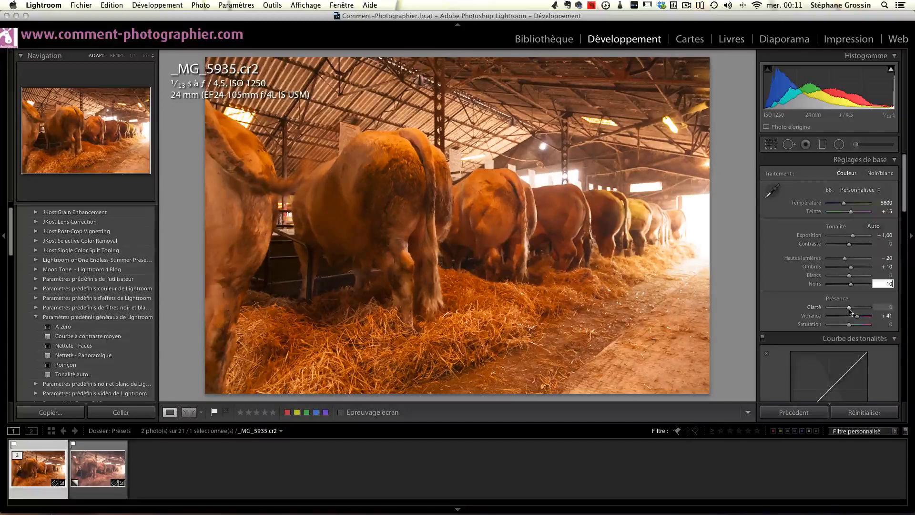
text(10)
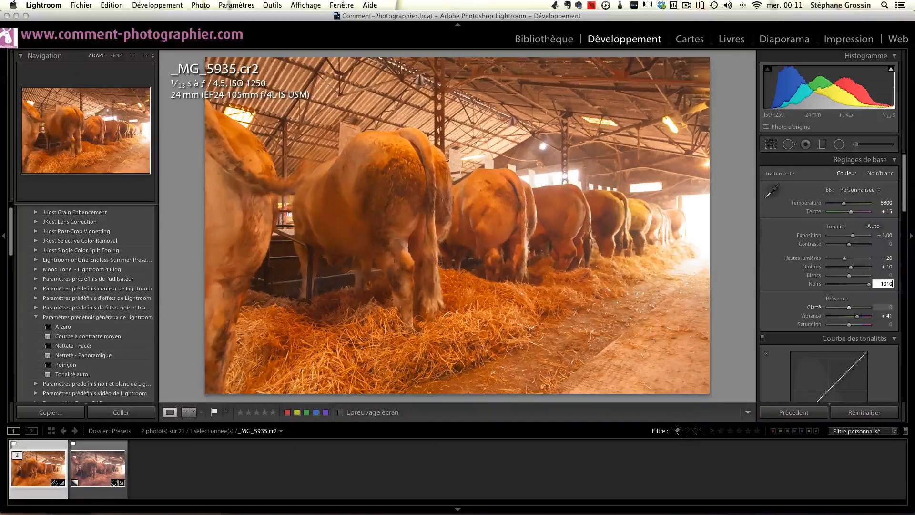
scroll(850, 308, down, 1)
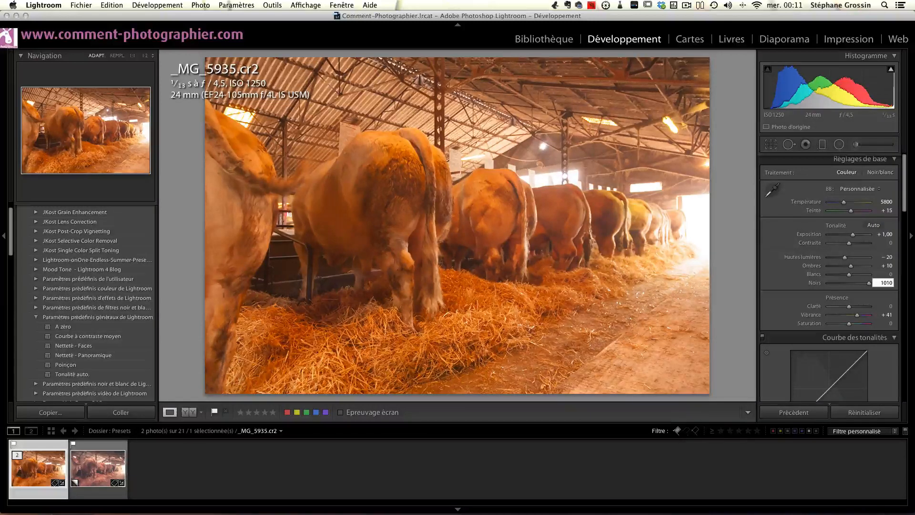
key(Escape)
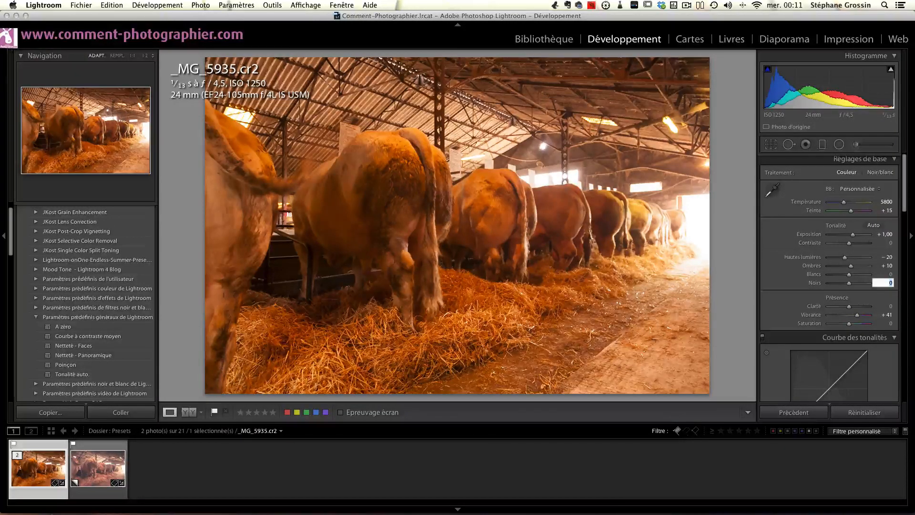
text(10)
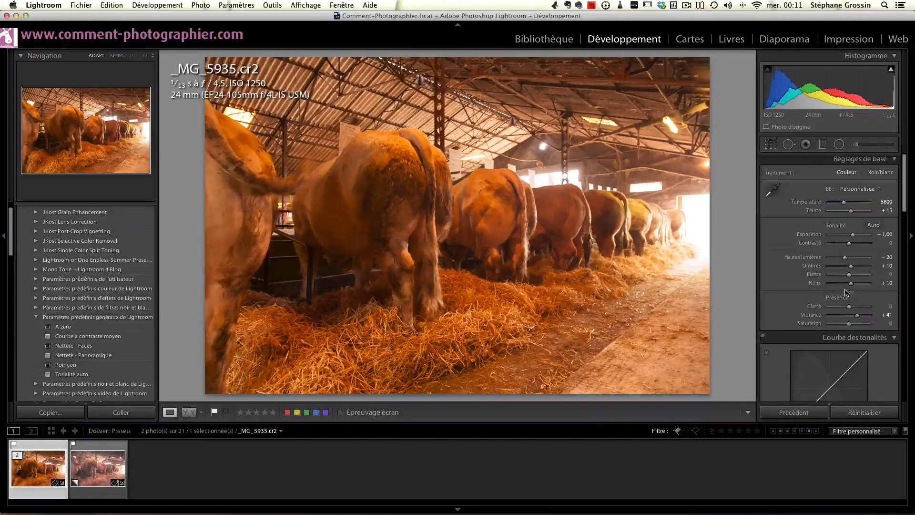
key(Return)
Set the clarity (Clarté) in the presence adjustments to +10
click(889, 306)
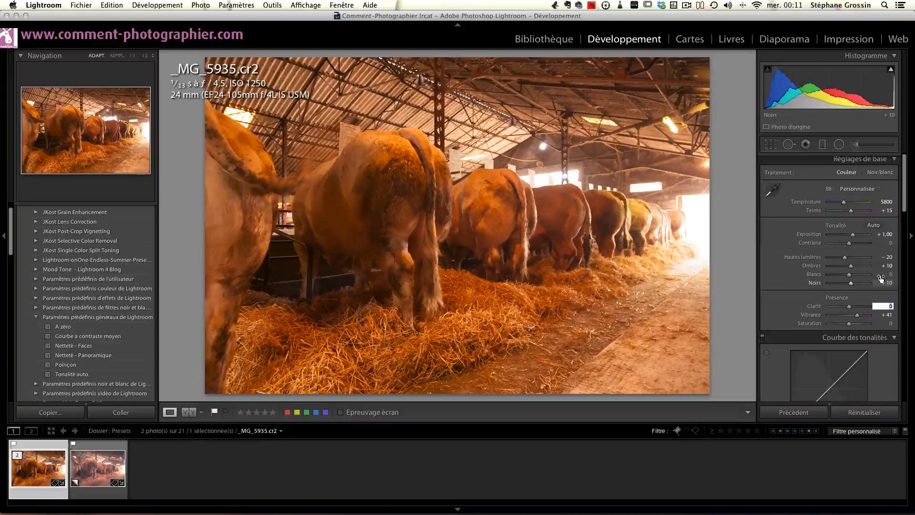
text(10)
key(Return)
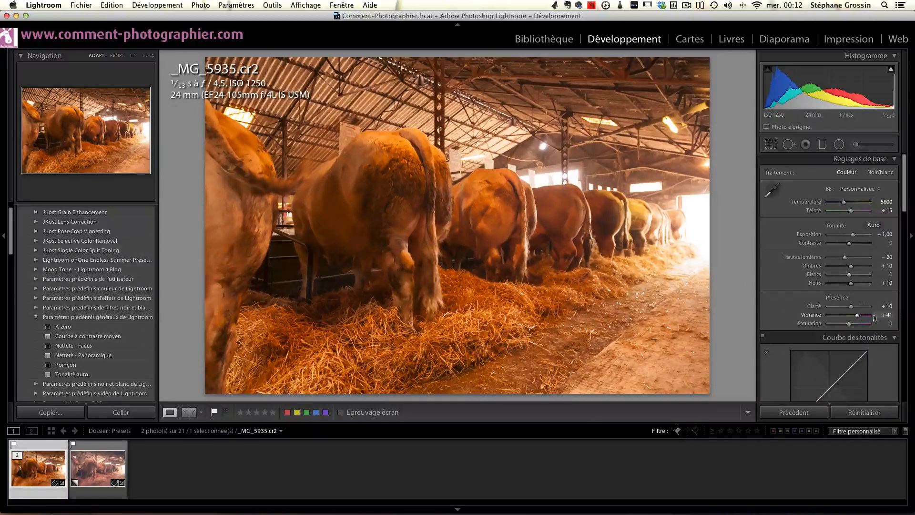
Set the vibrance to 0 and reduce the saturation to -30
click(889, 315)
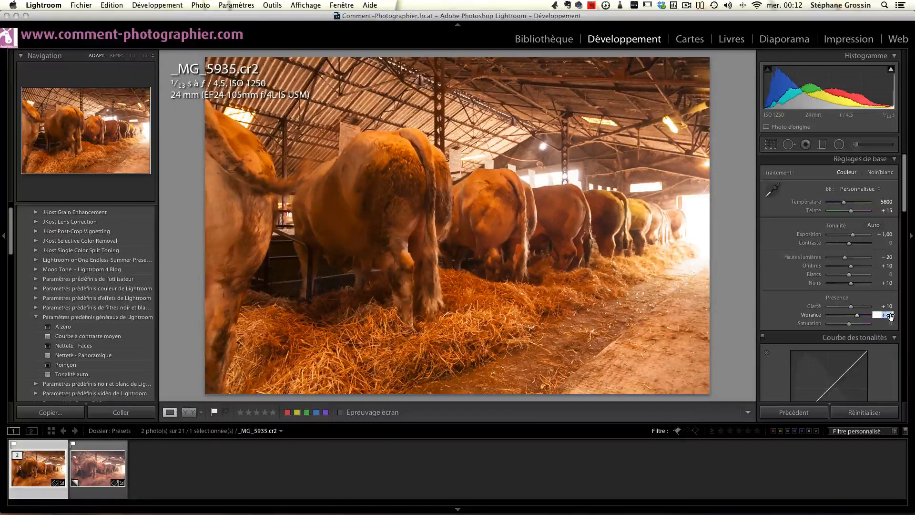
text(0)
key(Return)
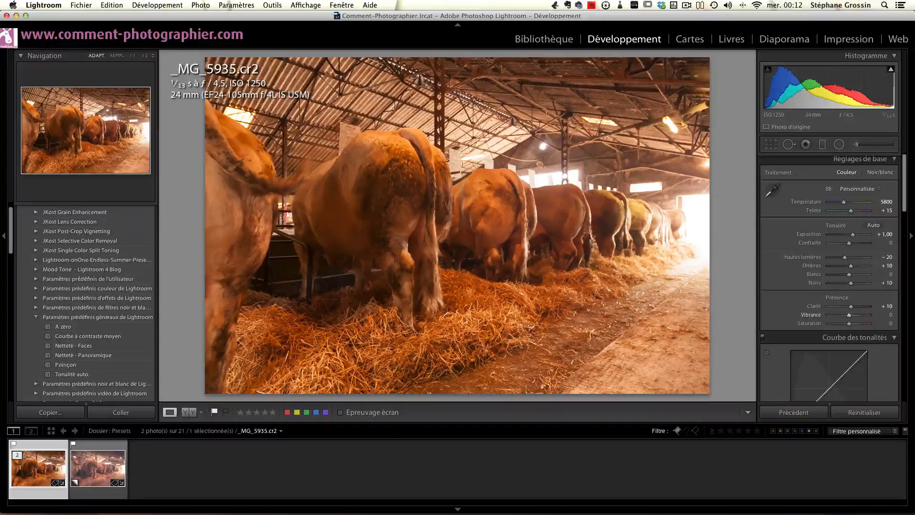
click(890, 324)
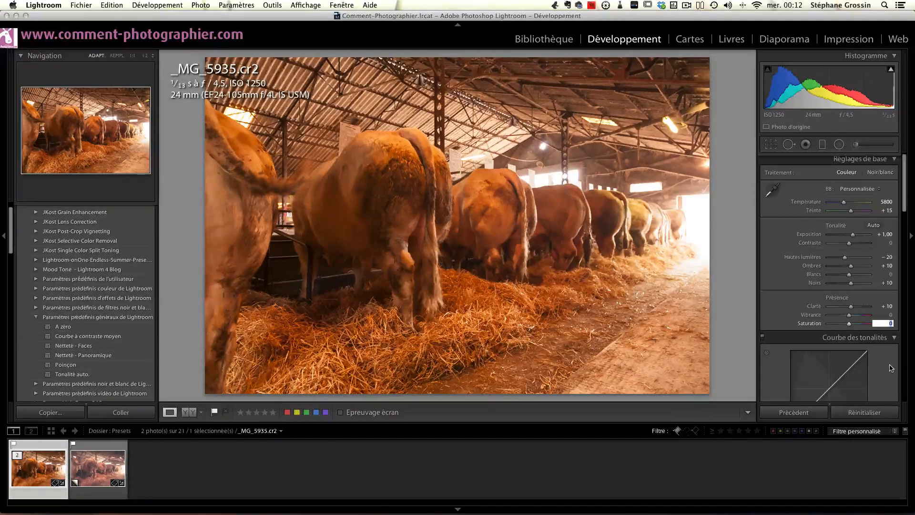
text(-30)
key(Return)
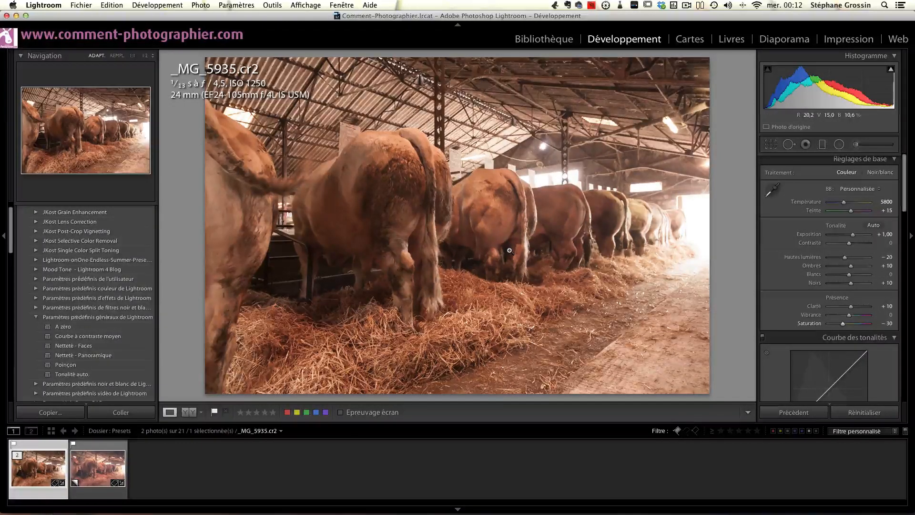
In the RGB point tone curve, raise the black end point and move the white end point to about 93.3 / 100.0 %
scroll(778, 266, down, 5)
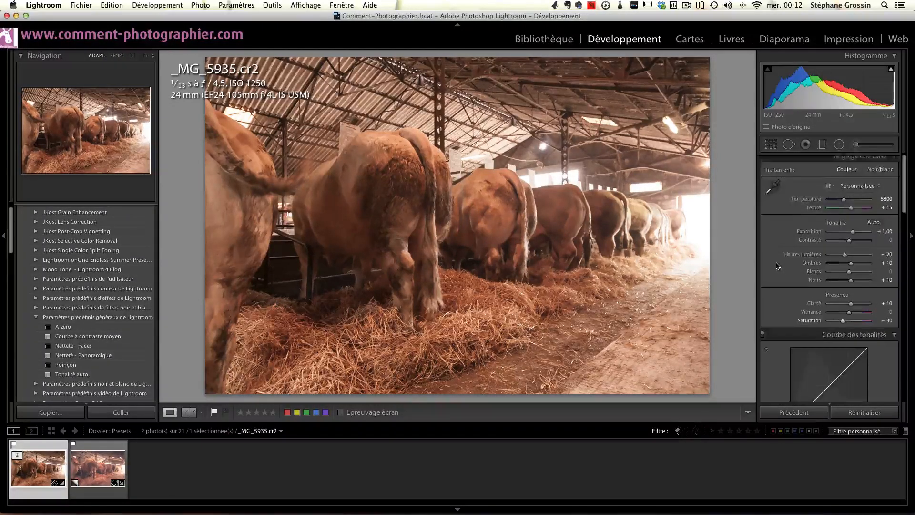
scroll(778, 266, up, 1)
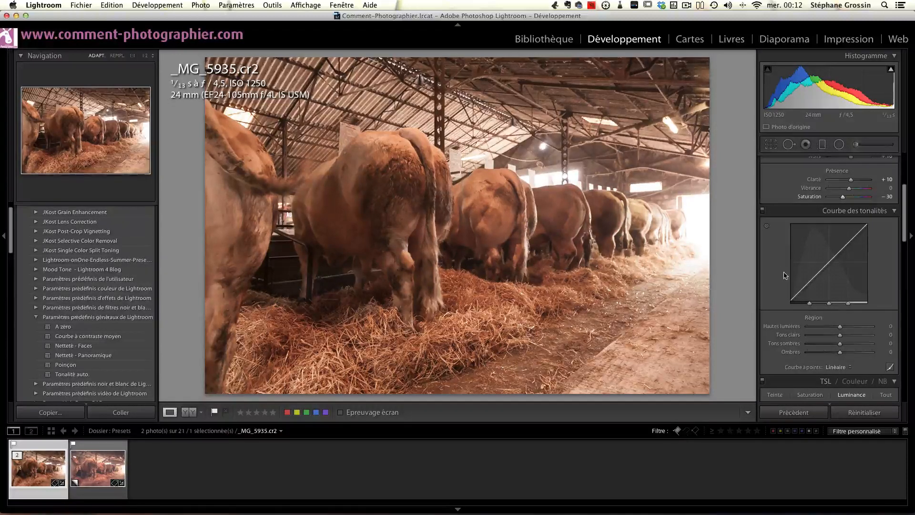
click(890, 366)
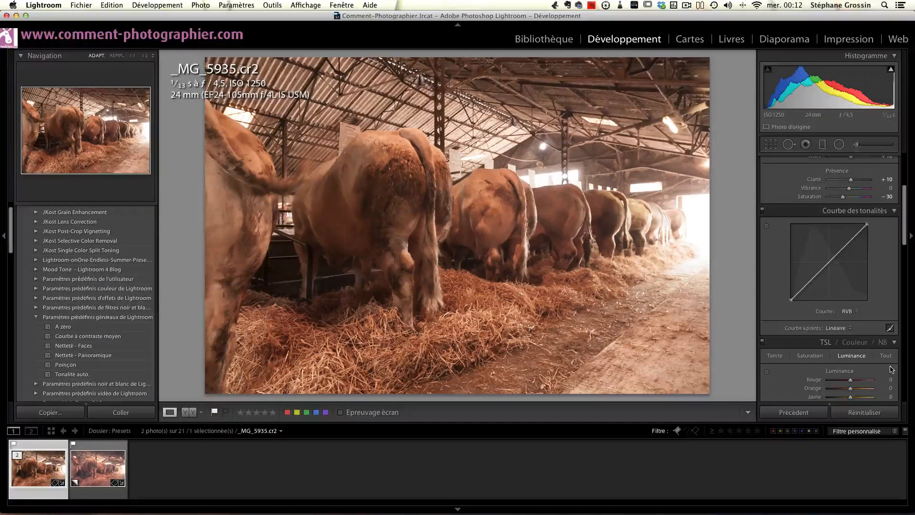
click(890, 328)
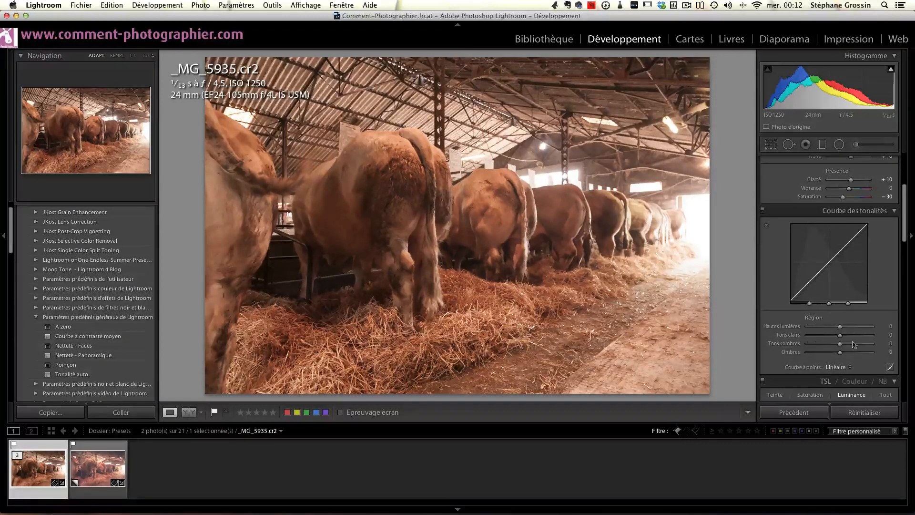
click(890, 368)
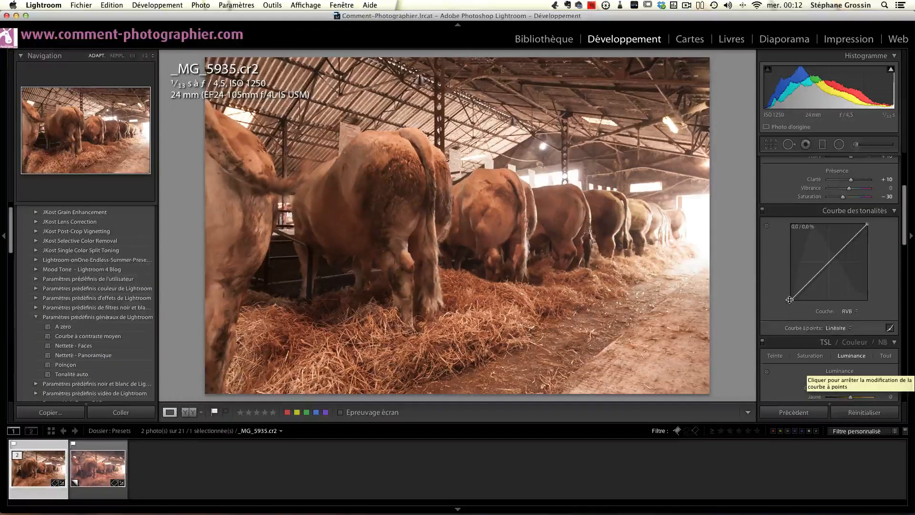
drag(790, 300, 791, 288)
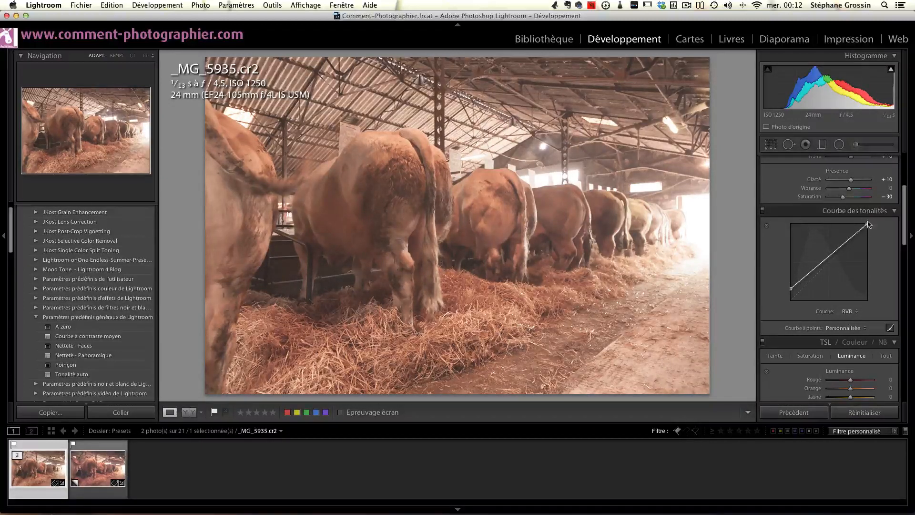
mouse_move(866, 223)
mouse_down()
mouse_move(851, 224)
mouse_move(862, 224)
mouse_up()
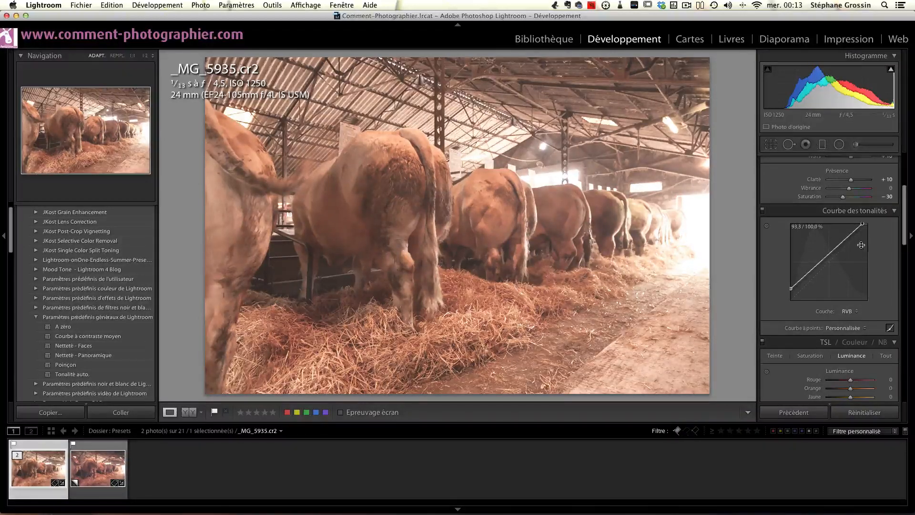
click(890, 328)
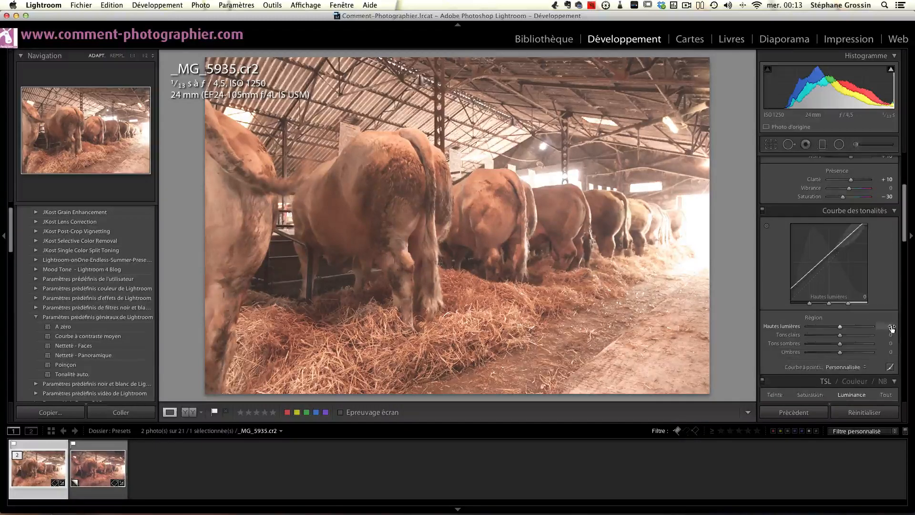
In the split toning (Virage partiel) settings, set the highlights to hue 40 and saturation 25
scroll(882, 329, down, 5)
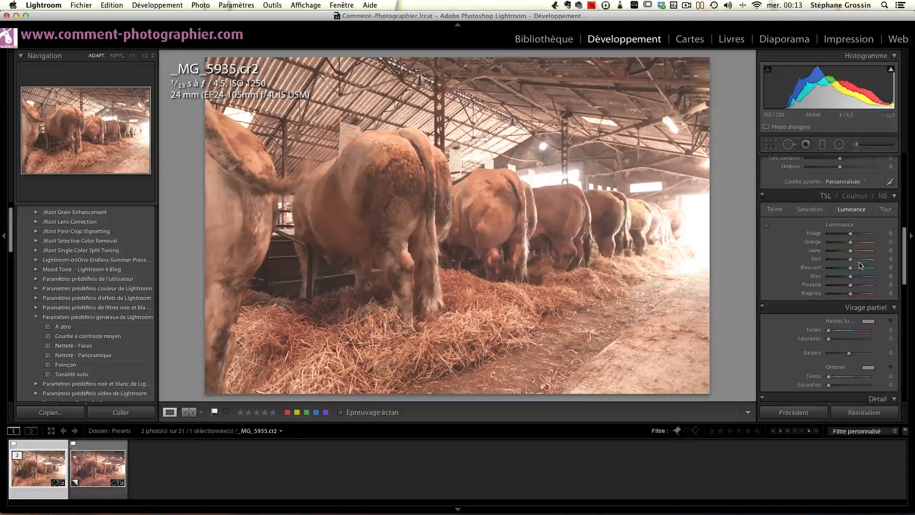
scroll(861, 265, down, 5)
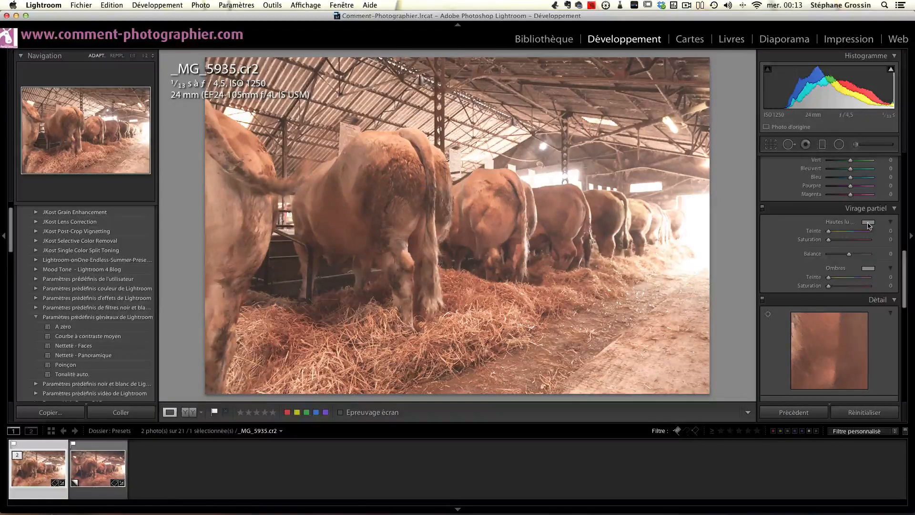
click(869, 223)
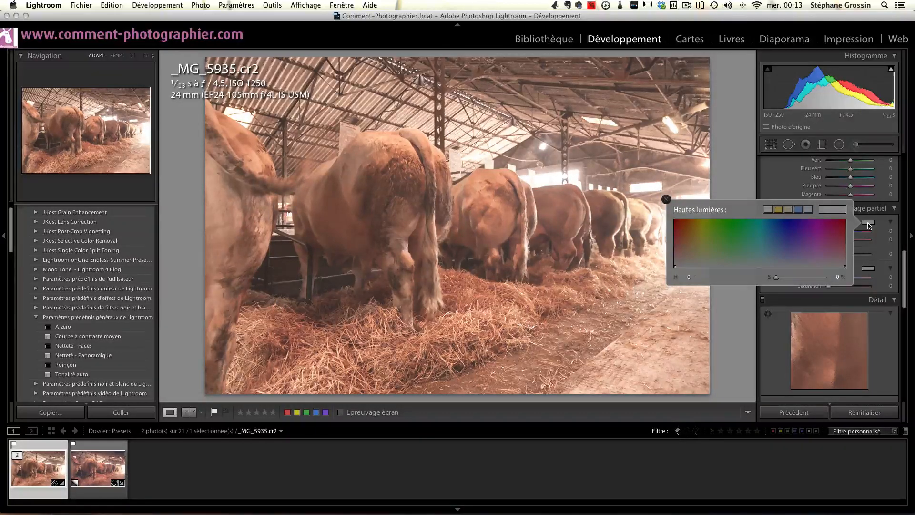
click(692, 252)
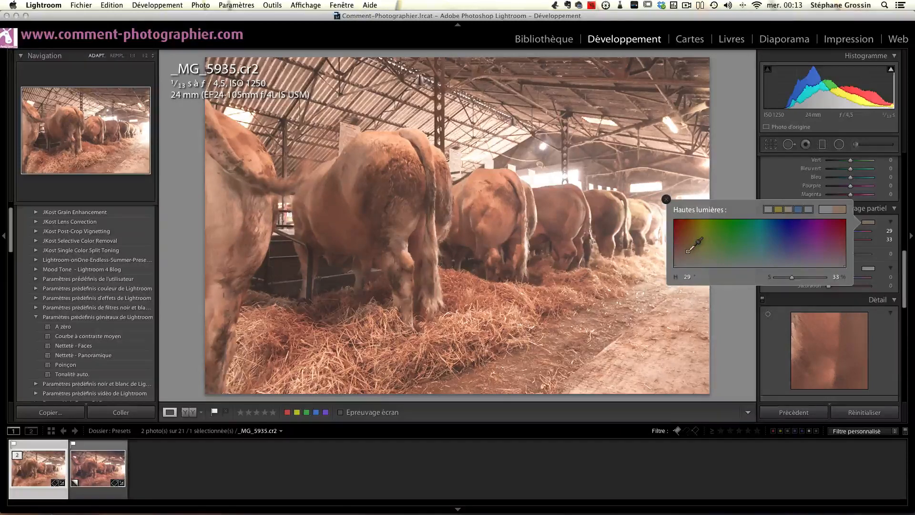
drag(693, 253, 693, 252)
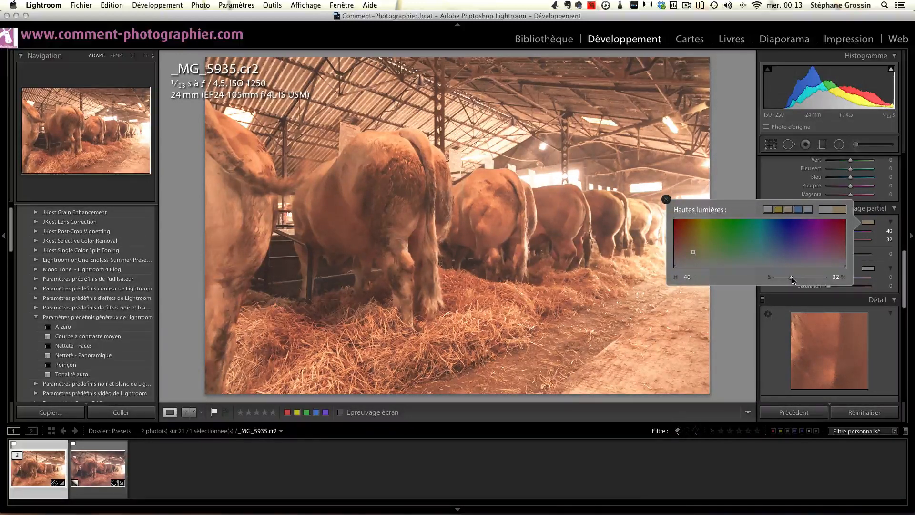
drag(792, 278, 788, 278)
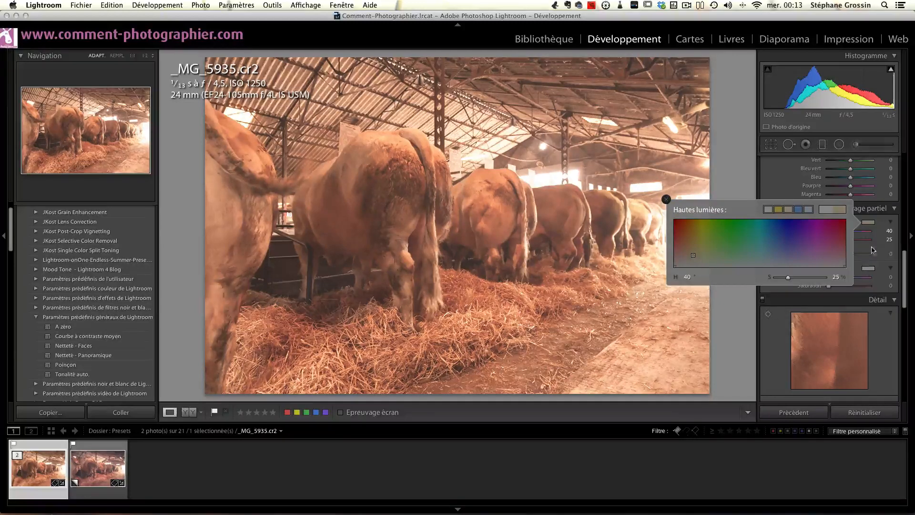
click(667, 200)
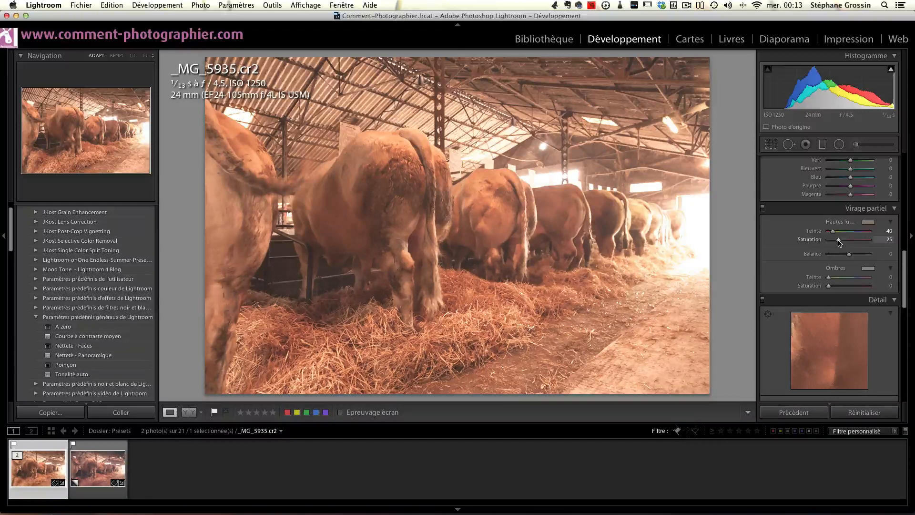
Try the highlights split-toning saturation at 100 and restore it to 25
drag(840, 243, 872, 244)
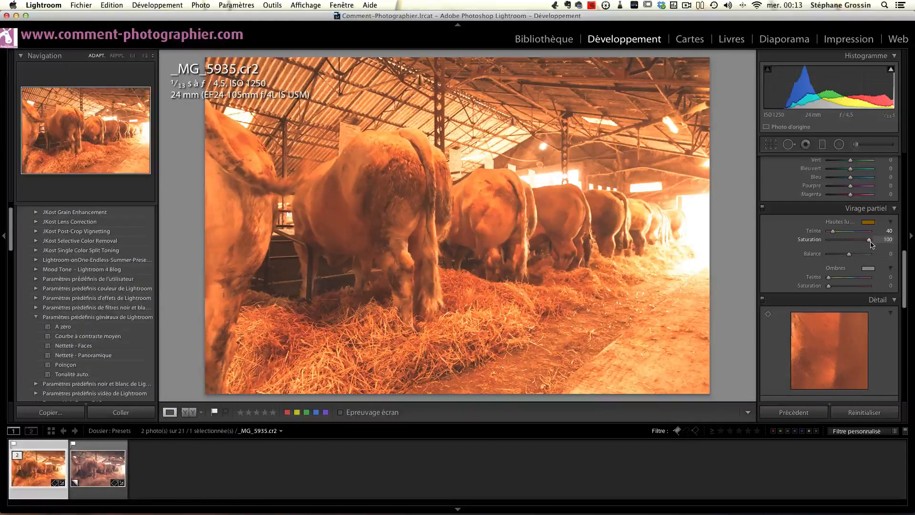
click(888, 239)
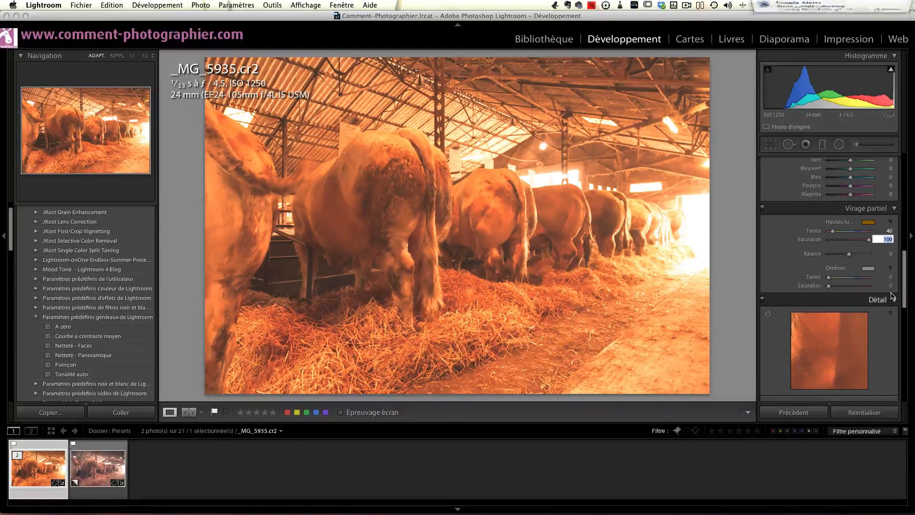
text(25)
key(Return)
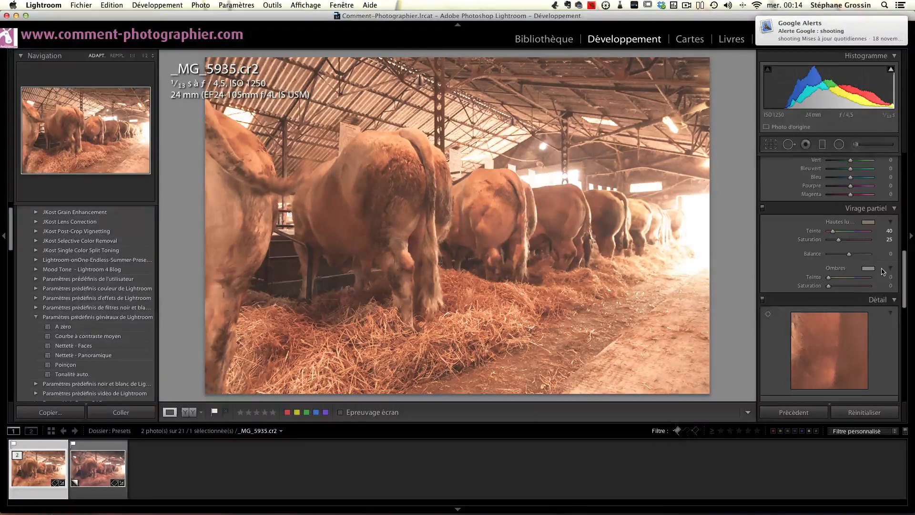
Tint the split-toning shadows (Ombres) blue with hue 230 and saturation 25
click(869, 269)
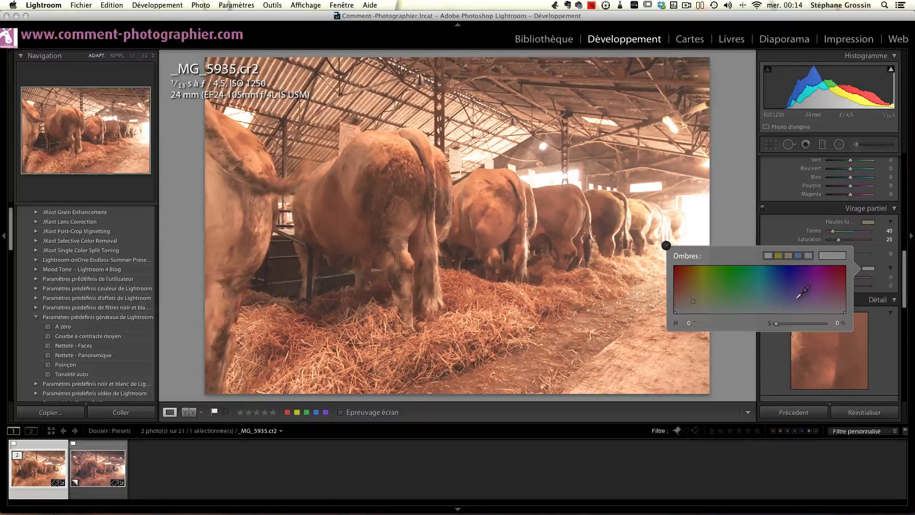
drag(797, 298, 784, 299)
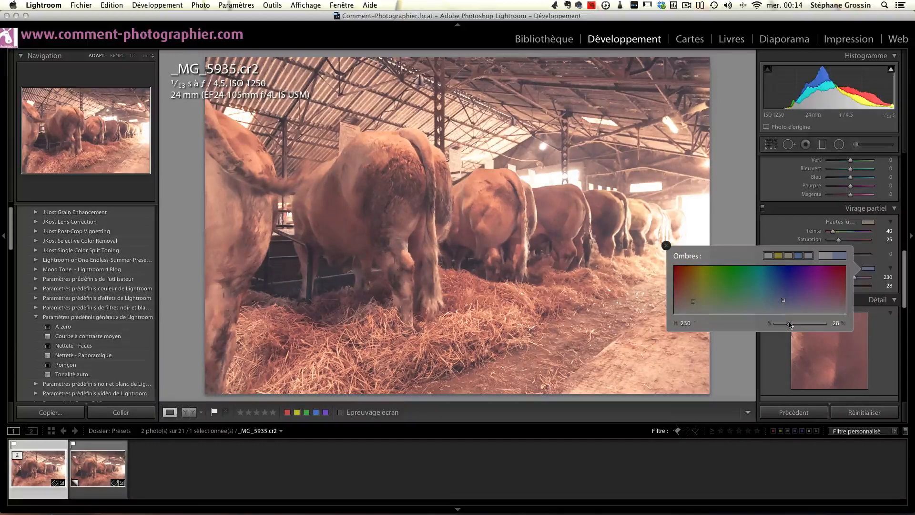
drag(789, 323, 789, 326)
click(666, 245)
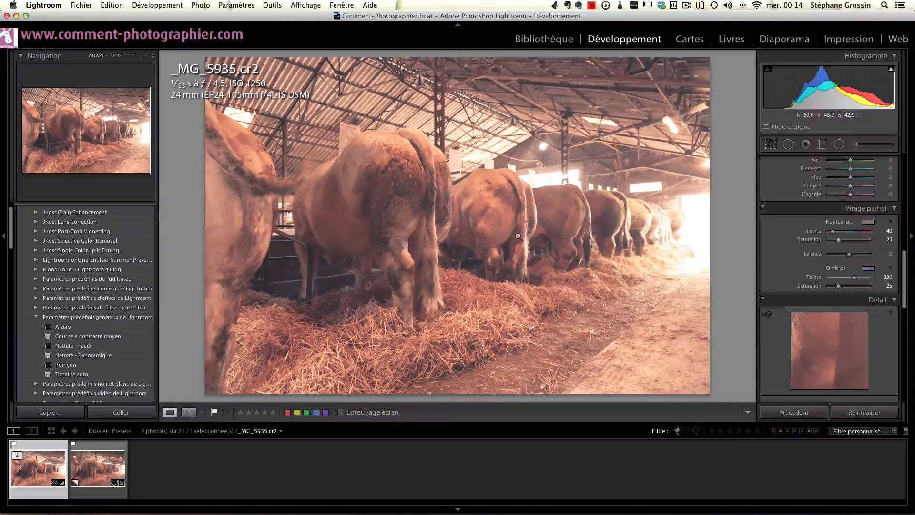
In the effects settings, lighten the photo's edges with a post-crop vignette amount (Gain) of +12
scroll(832, 281, down, 10)
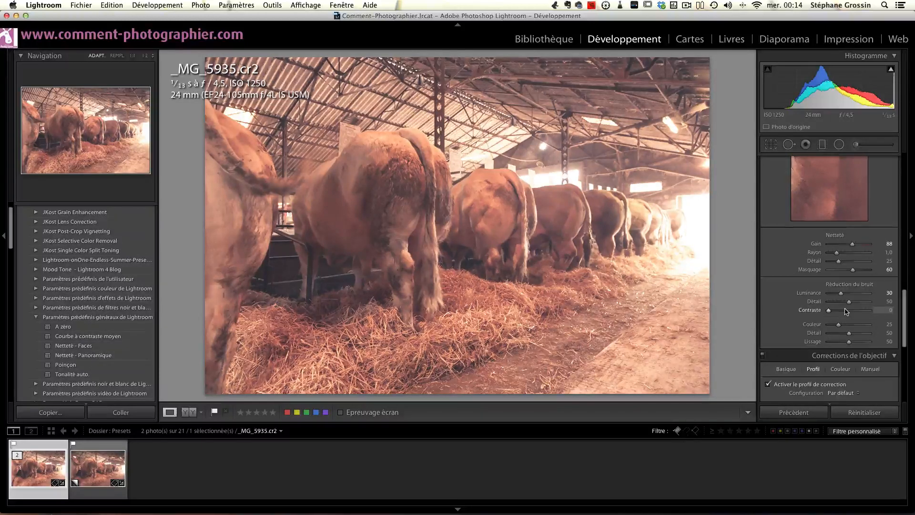
scroll(846, 310, down, 5)
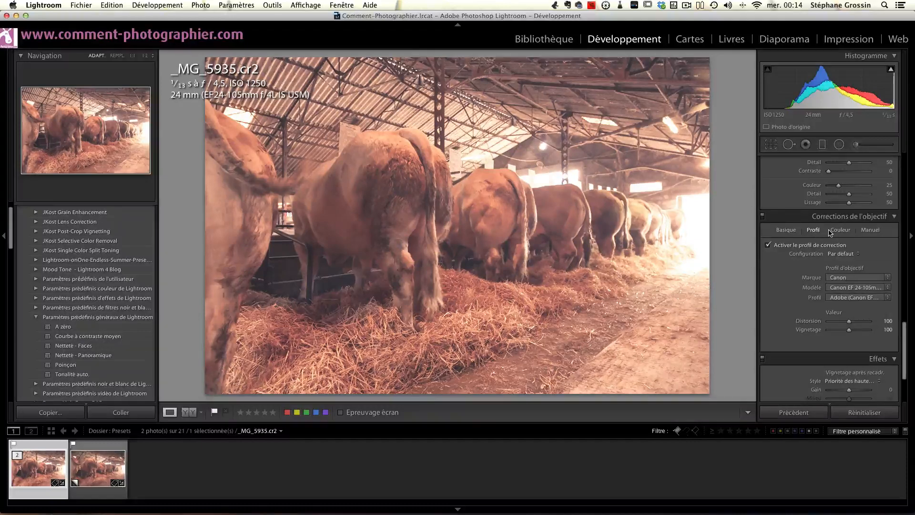
scroll(840, 286, down, 5)
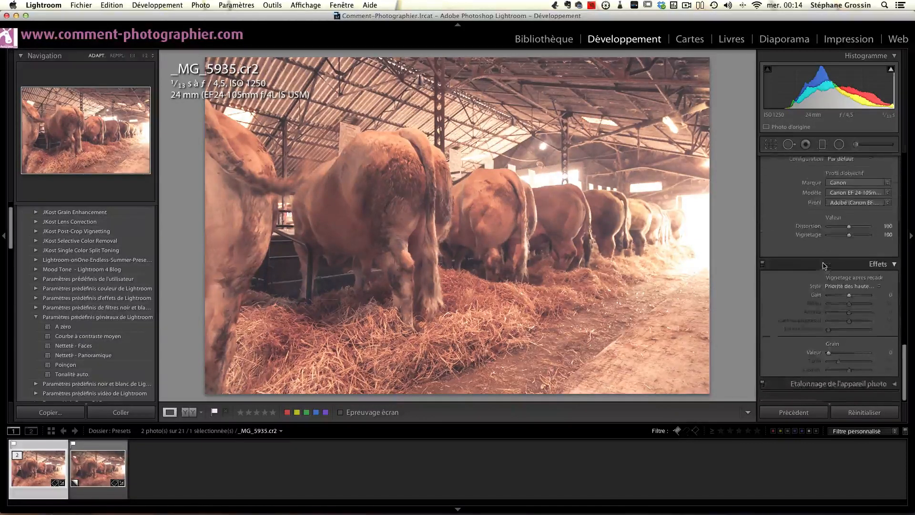
drag(849, 302, 853, 305)
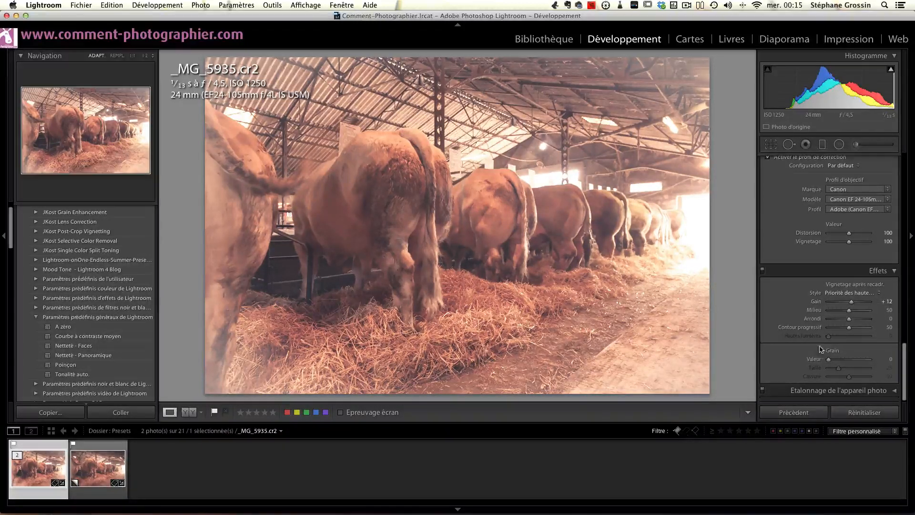
Add film grain to the photo with a value (Valeur) of 40 and a size (Taille) of 21
drag(829, 361, 871, 361)
drag(871, 361, 843, 364)
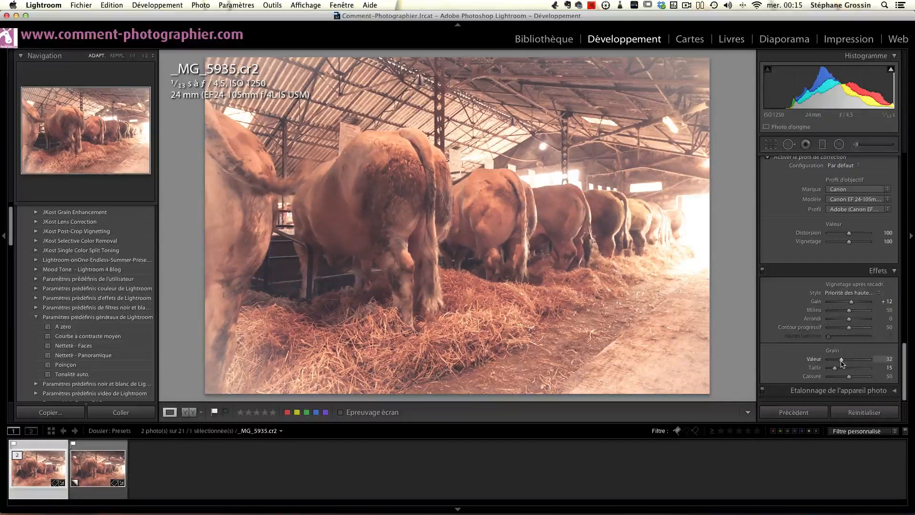
drag(841, 363, 839, 369)
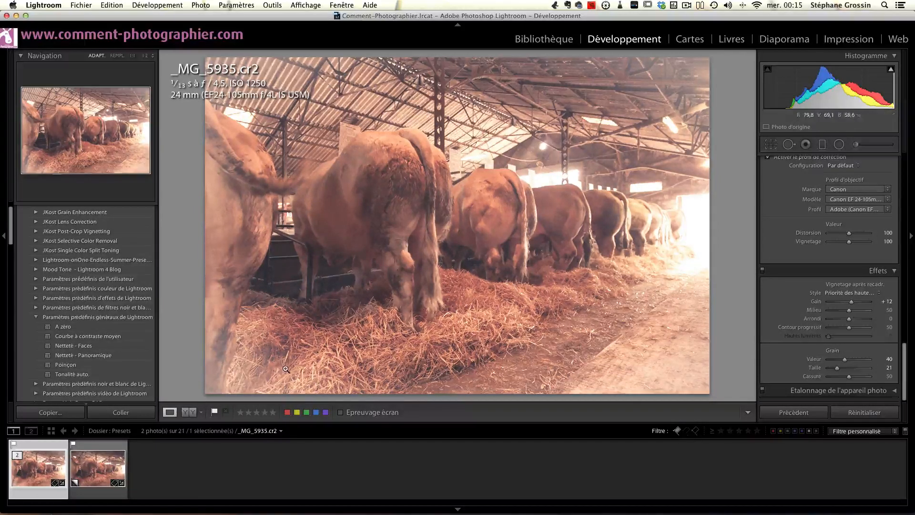
Compare the edited cattle barn photo with its virtual copy, Copie 1
click(77, 469)
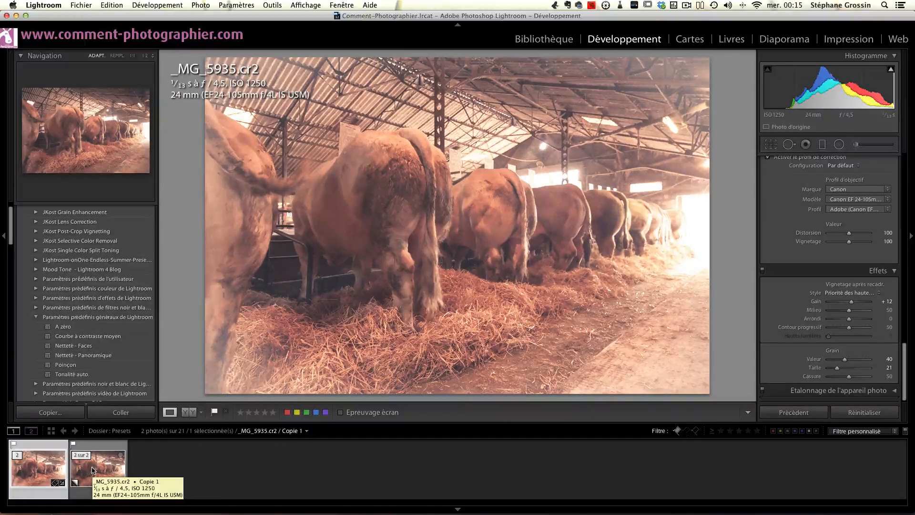
click(38, 470)
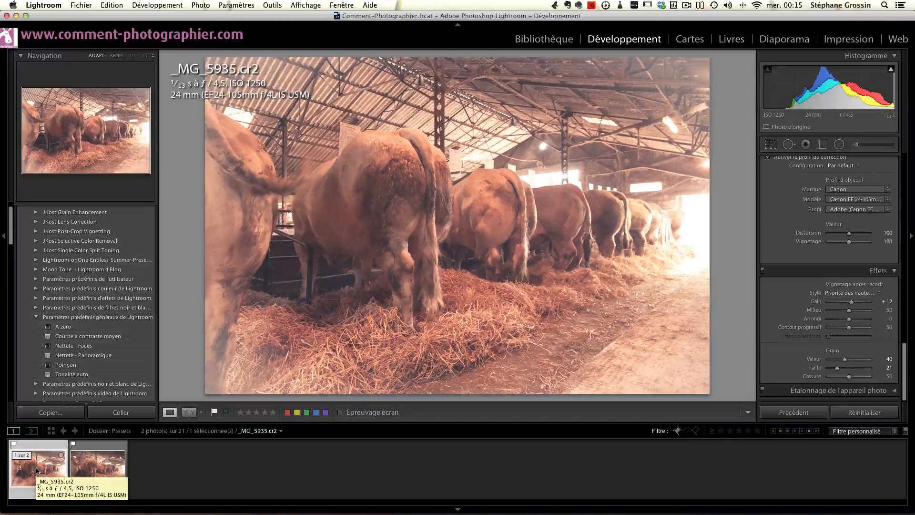
click(90, 471)
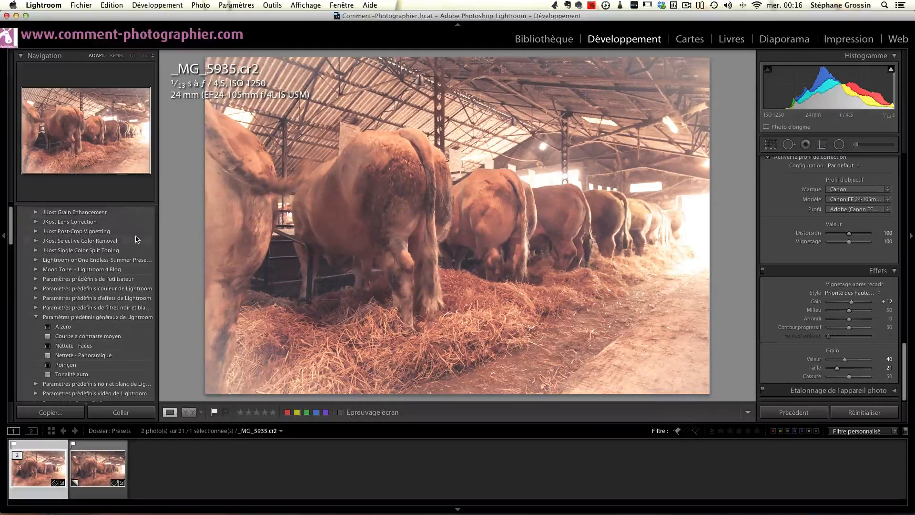
Create a development preset named "Old Souvenir" in the user presets folder, keeping the treatment and colour settings included
scroll(143, 225, up, 2)
click(149, 209)
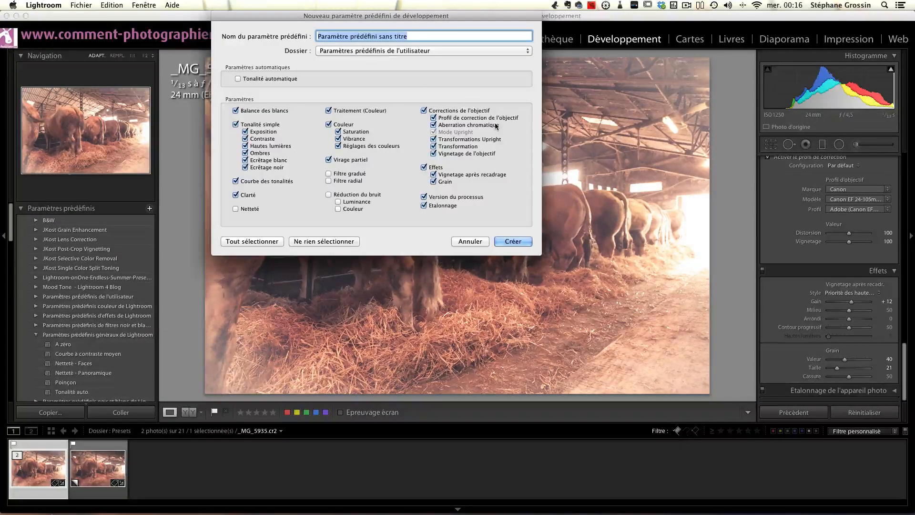
text(Ol)
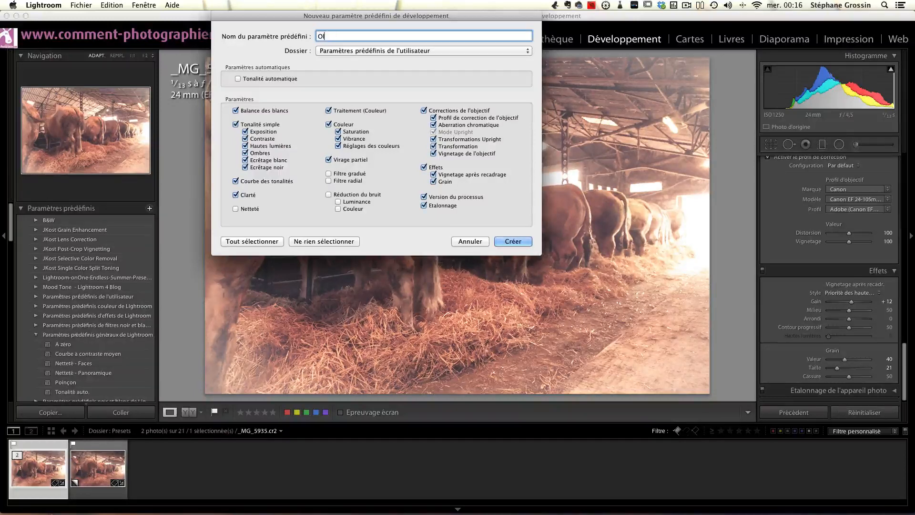
text(d Souvenir)
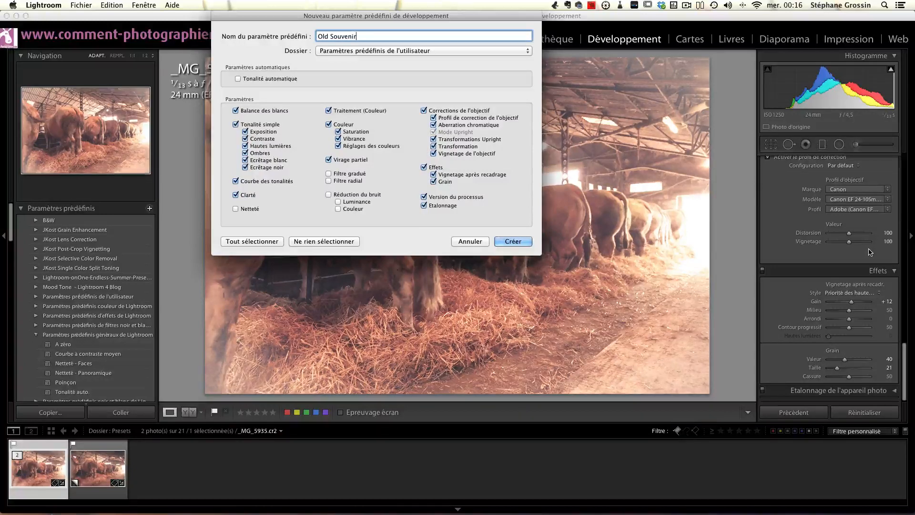
click(329, 111)
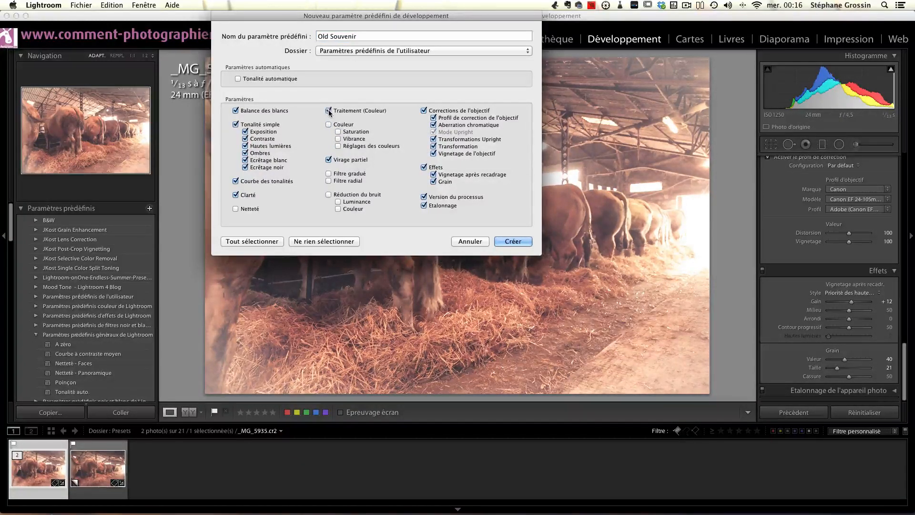
click(328, 125)
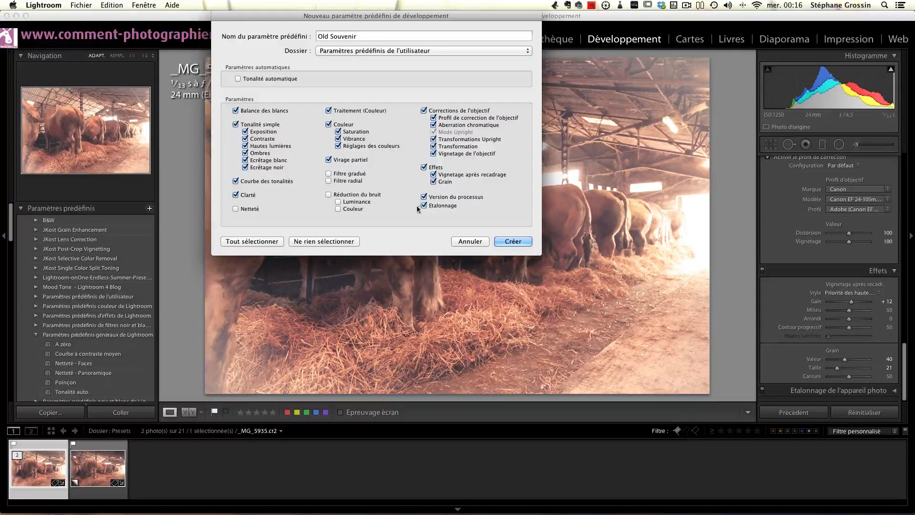
click(512, 242)
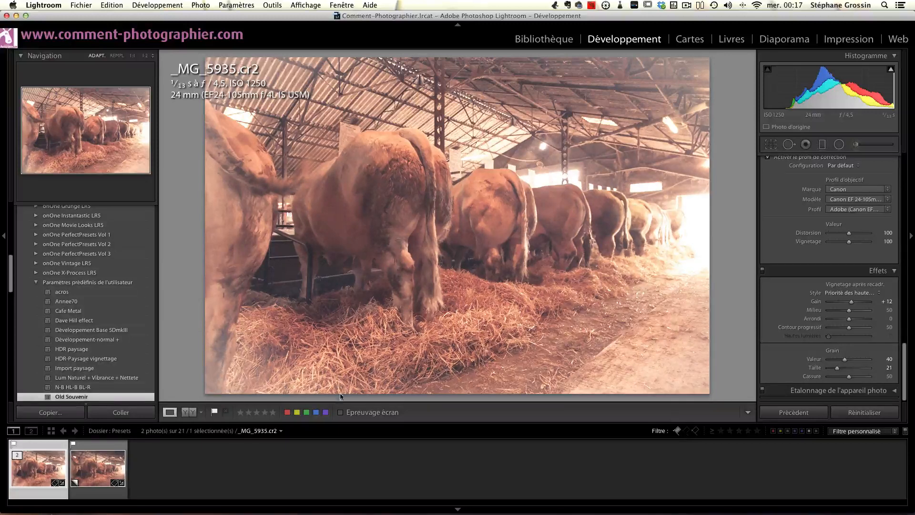
Turn off the filmstrip filter, try the Old Souvenir preset on the horse photo _MG_3403.cr2, and undo the preset
click(678, 431)
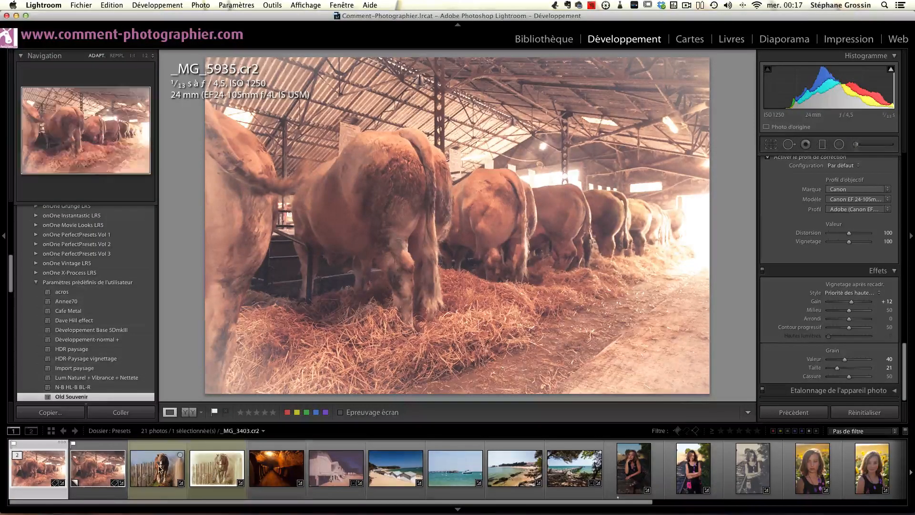
click(157, 472)
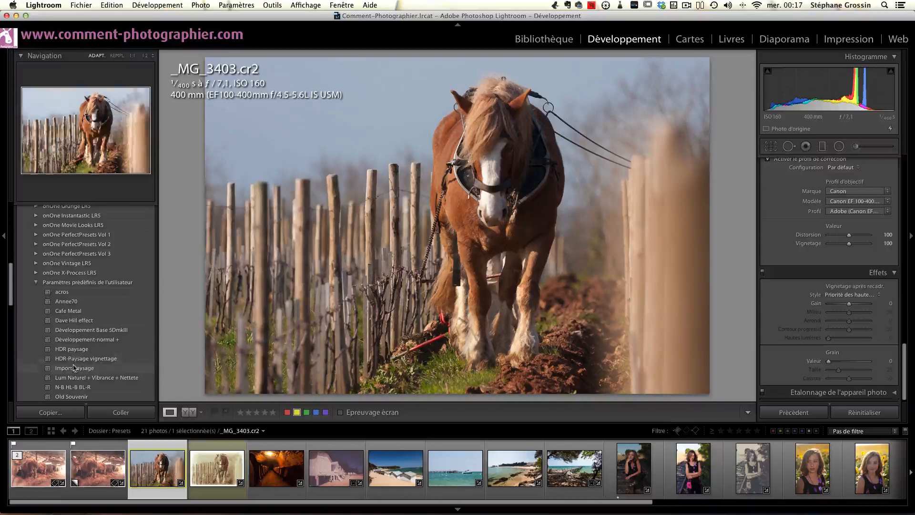
click(72, 397)
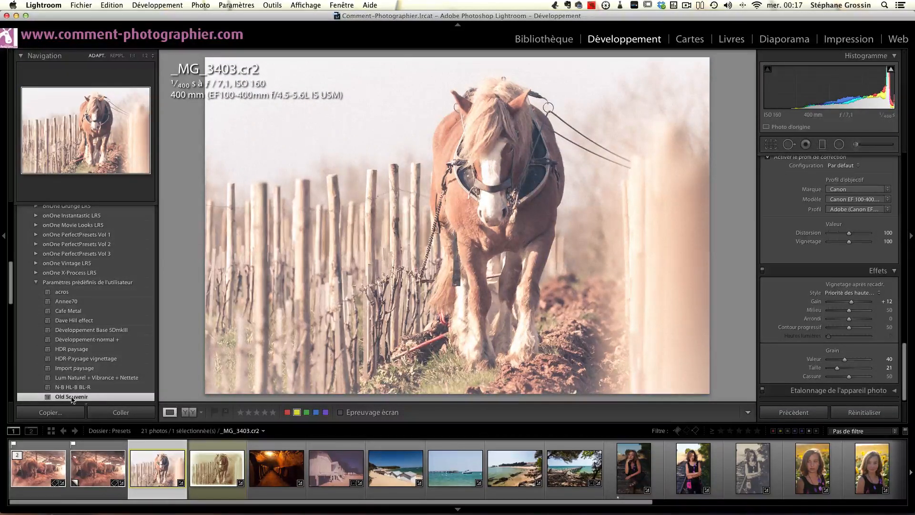
key(super+z)
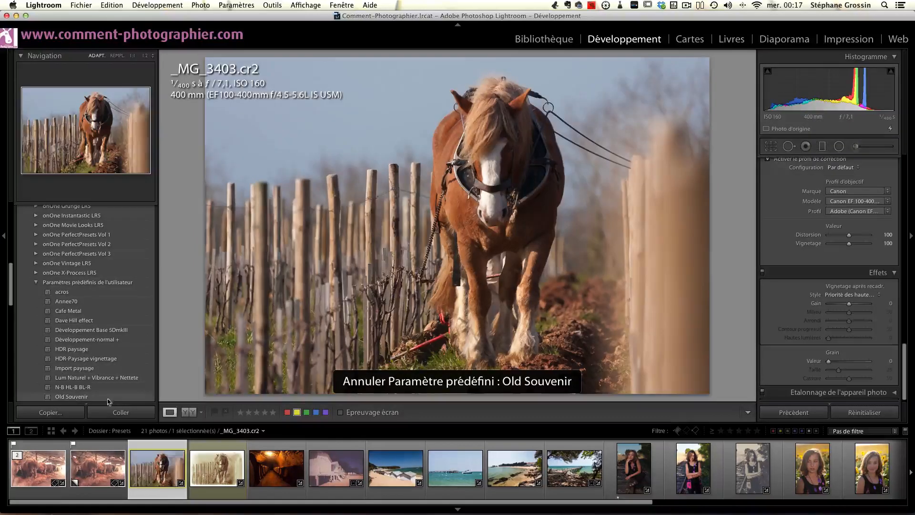
Try the Old Souvenir preset on the barrel cellar photo _MG_7483.cr2 and undo it
click(280, 480)
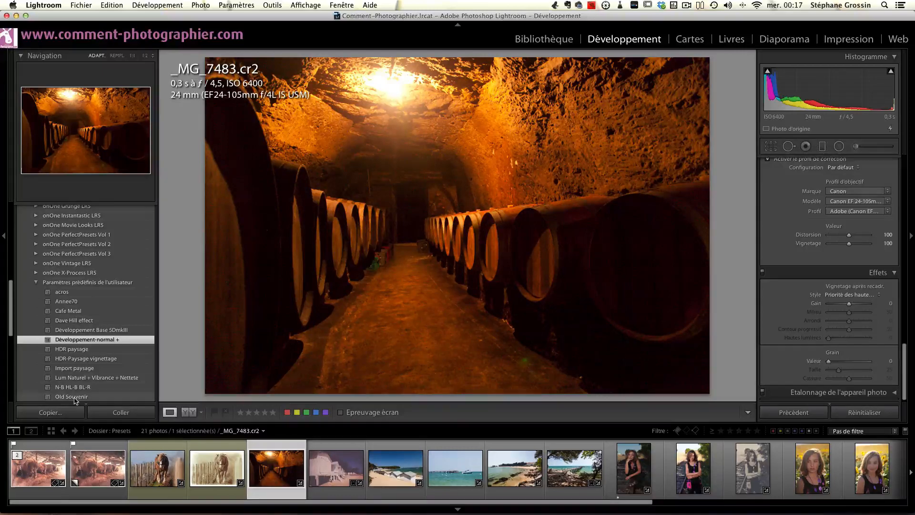
click(75, 398)
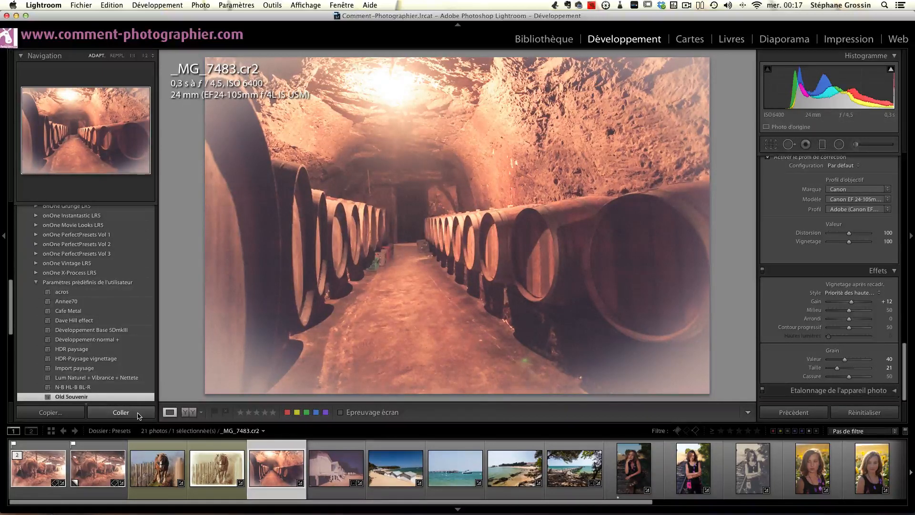
key(super+z)
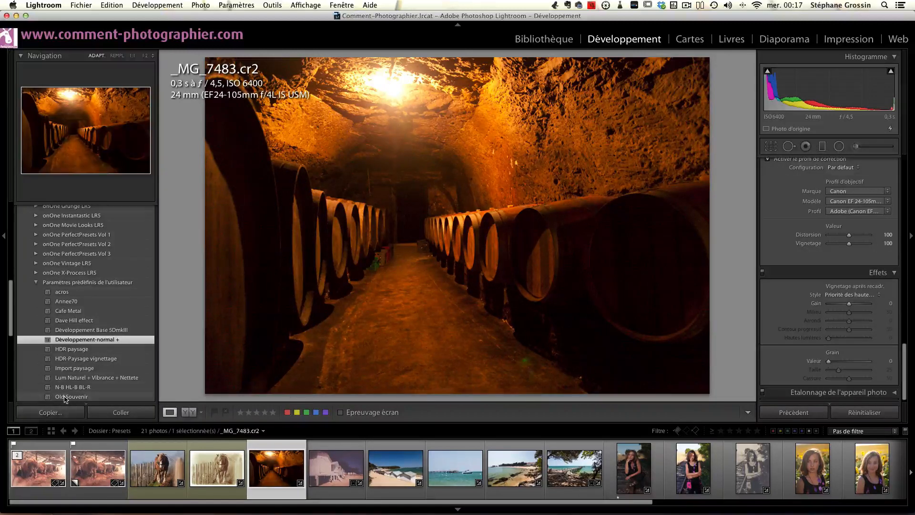
mouse_move(65, 398)
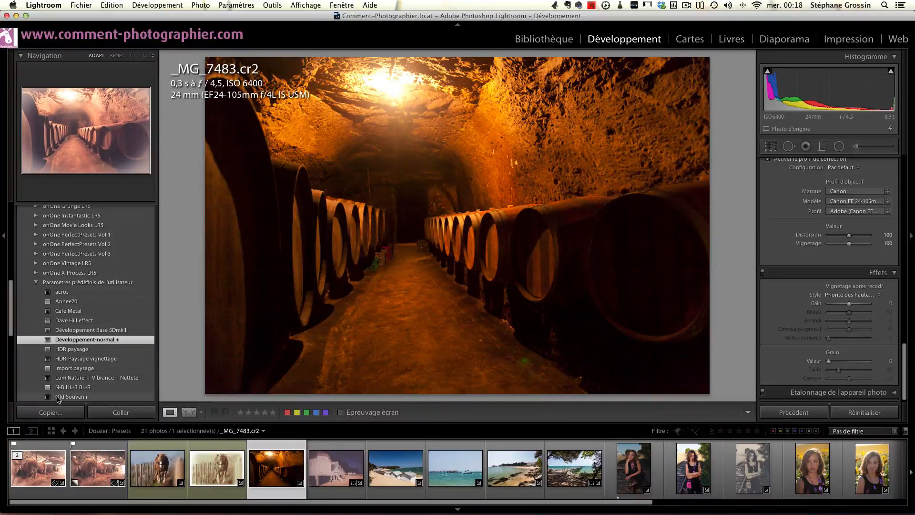
right_click(57, 398)
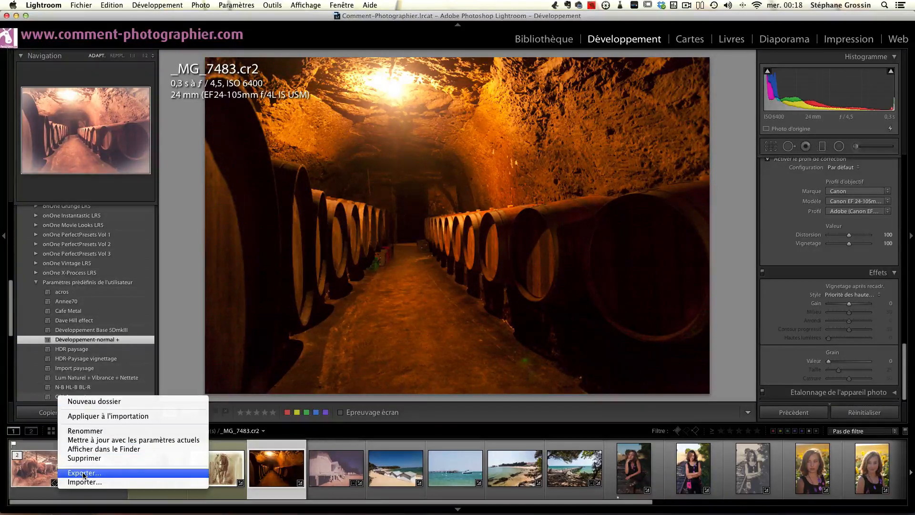
click(48, 400)
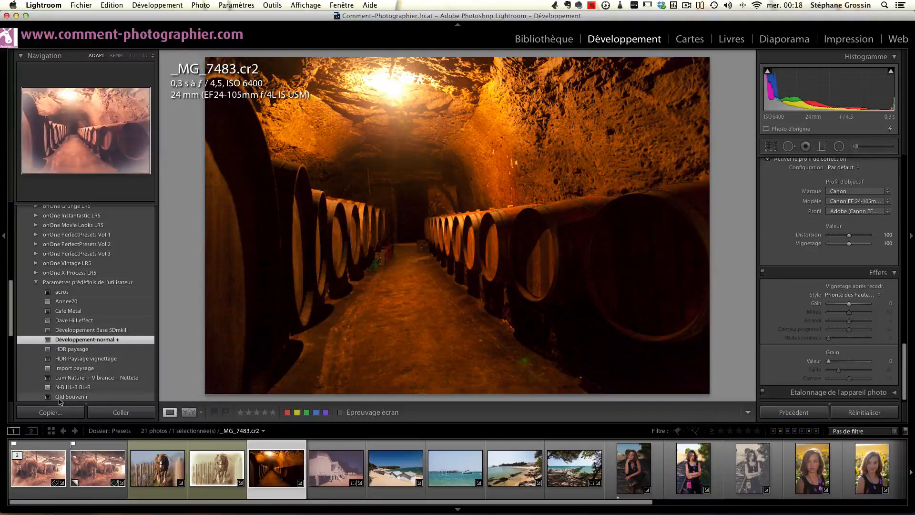
Apply the Old Souvenir preset to the barrel cellar photo and export the preset as Old Souvenir.lrtemplate to the Bureau folder
click(59, 400)
right_click(59, 400)
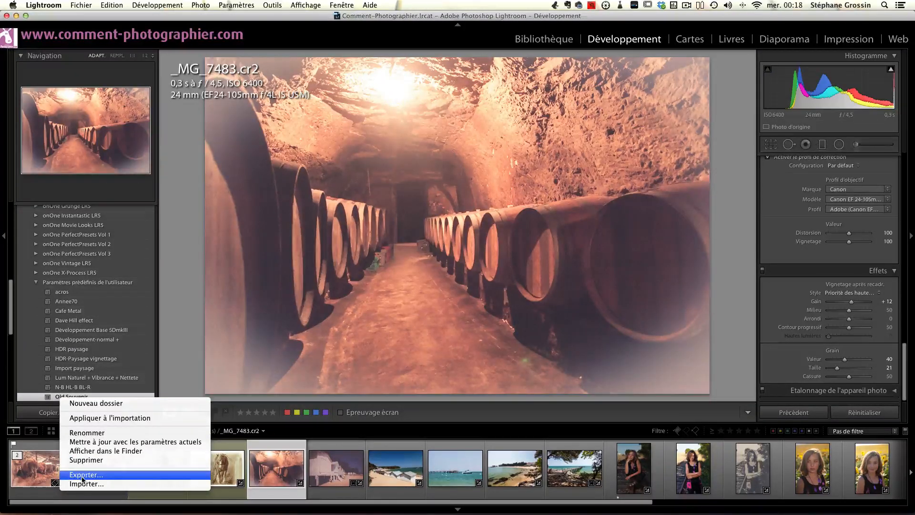
click(83, 476)
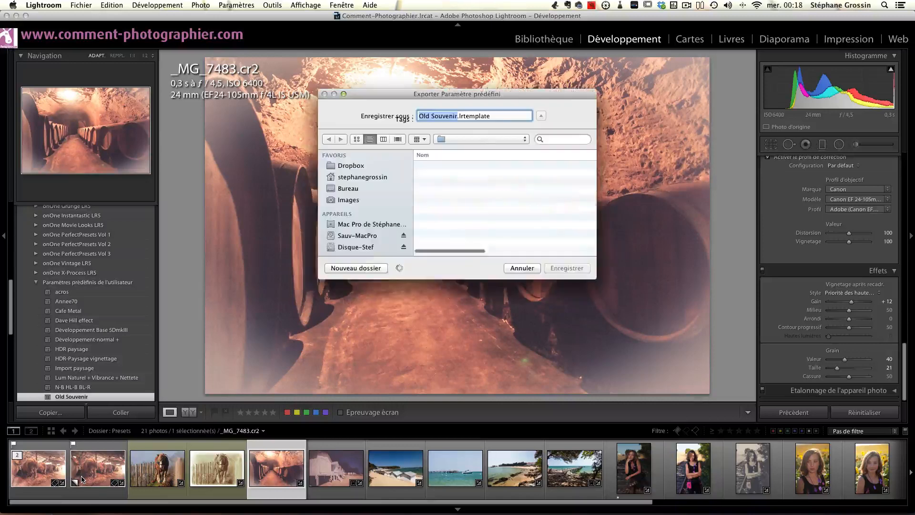
click(348, 188)
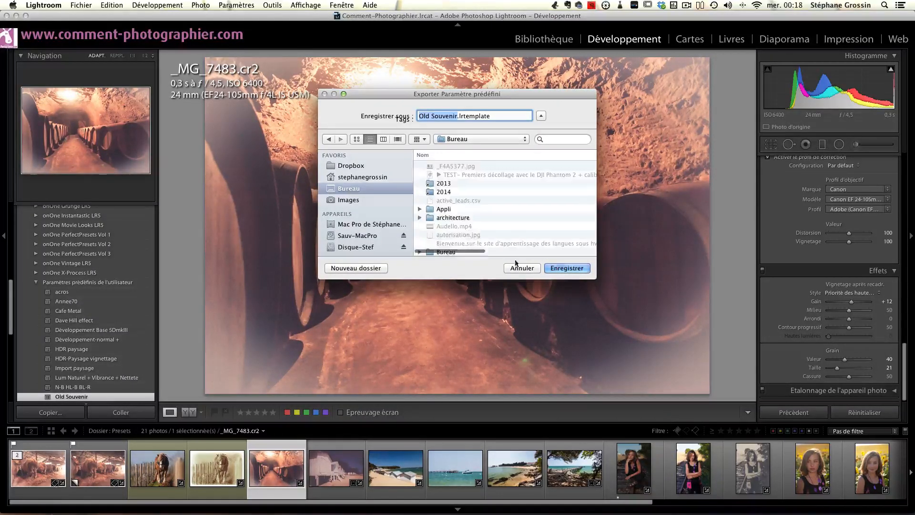
click(575, 269)
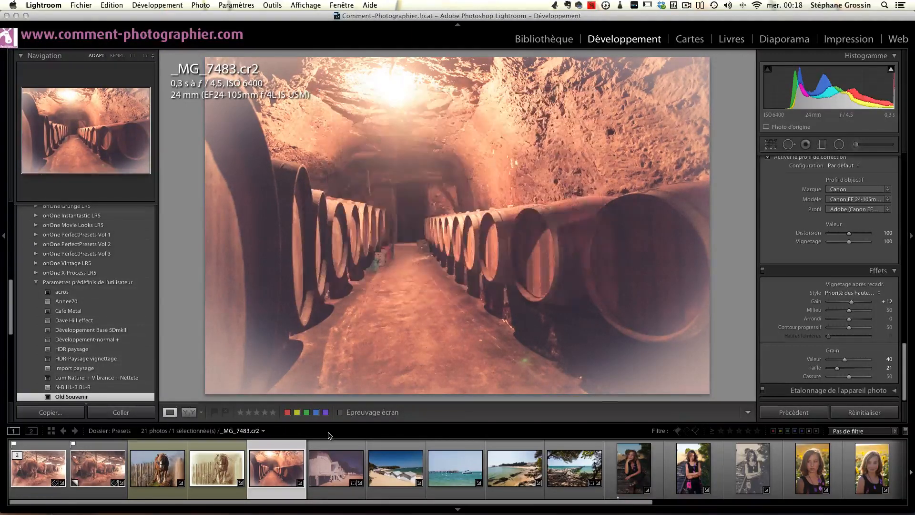